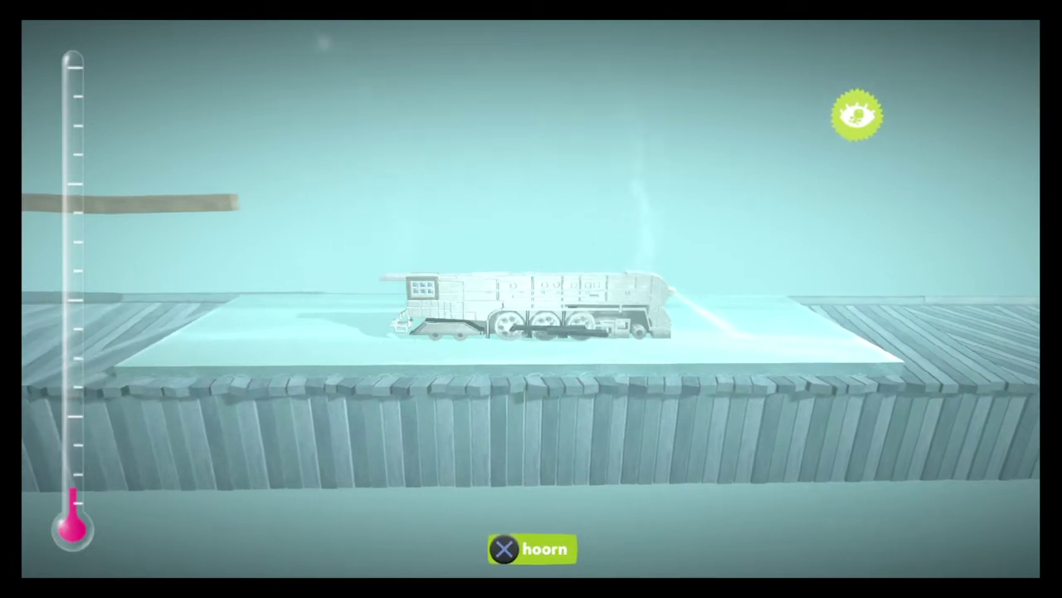
Open the Global Stuff menu above the test-driven locomotive on the ice
{"action": "key", "text": "s"}
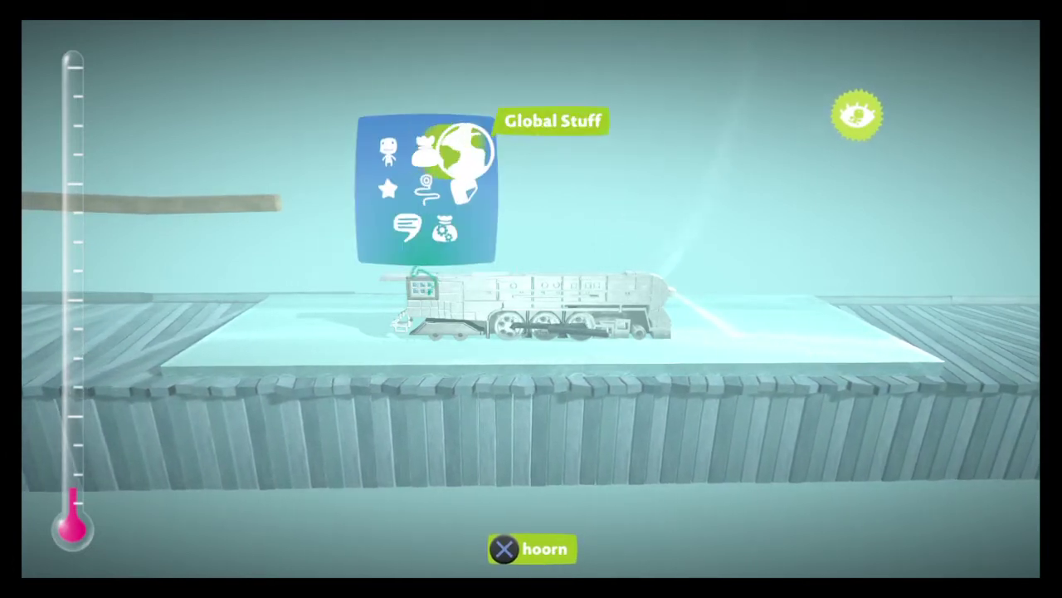
Set Water Level in Gameplay Controls to 2.3 and close the panel
{"action": "key", "text": "Return"}
{"action": "key", "text": "Right"}
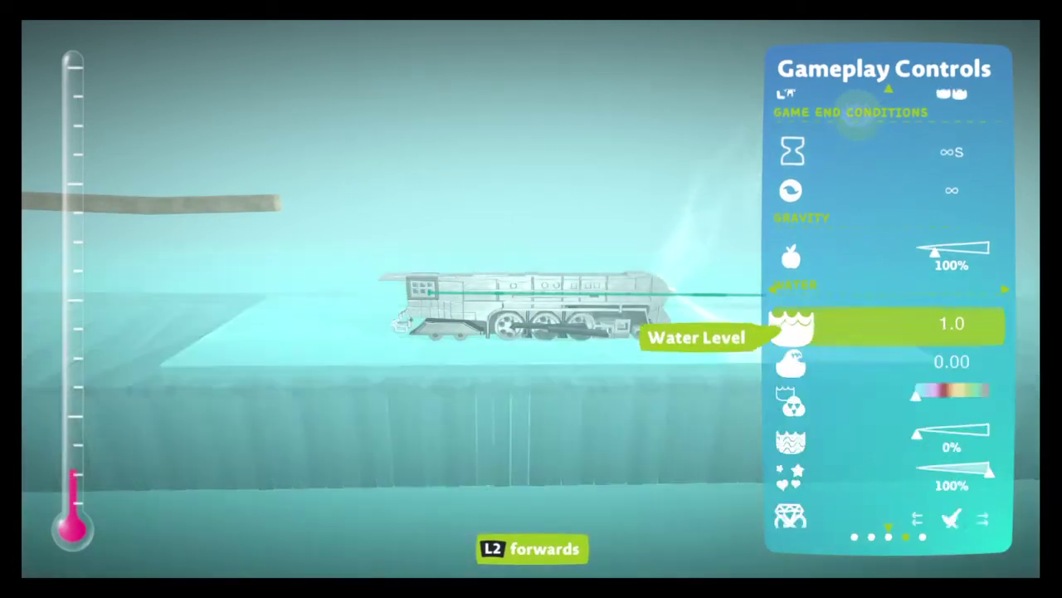
{"action": "key", "text": "Right"}
{"action": "key", "text": "Right"}
{"action": "key", "text": "Right"}
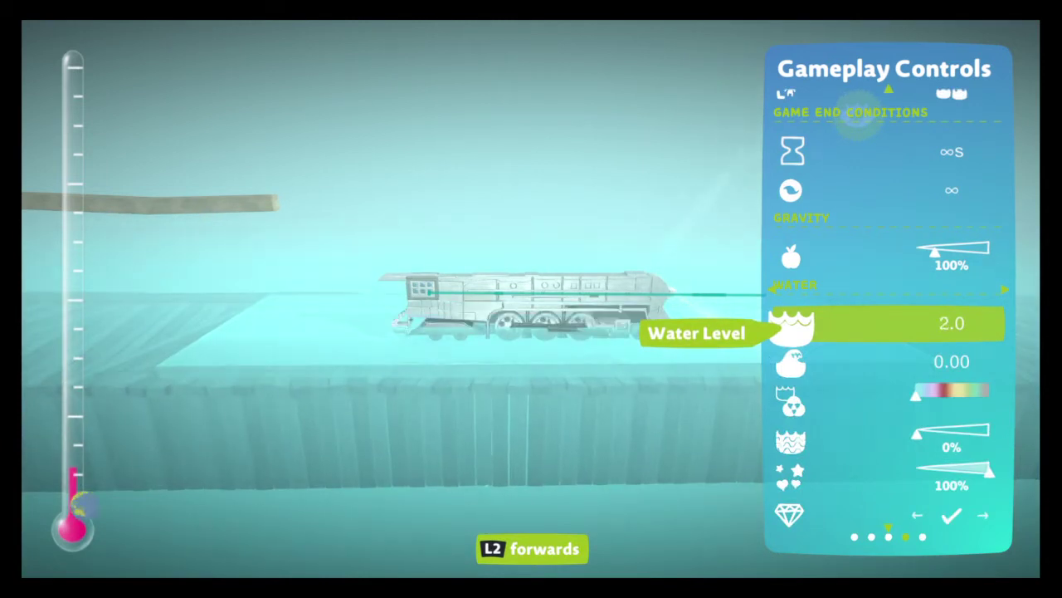
{"action": "key", "text": "Left"}
{"action": "key", "text": "Left"}
{"action": "key", "text": "Left"}
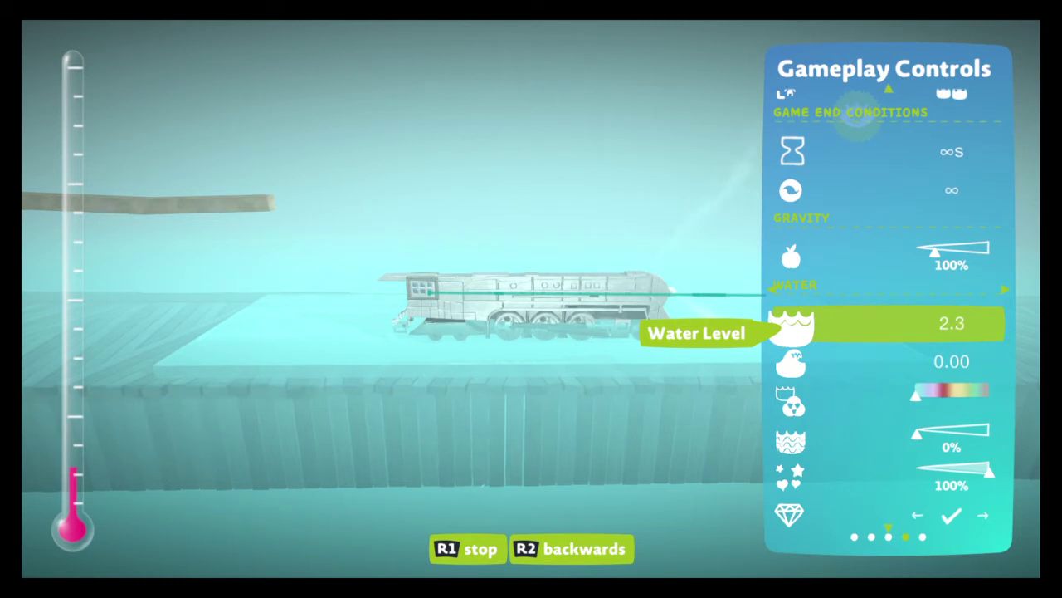
{"action": "key", "text": "Escape"}
{"action": "key", "text": "Escape"}
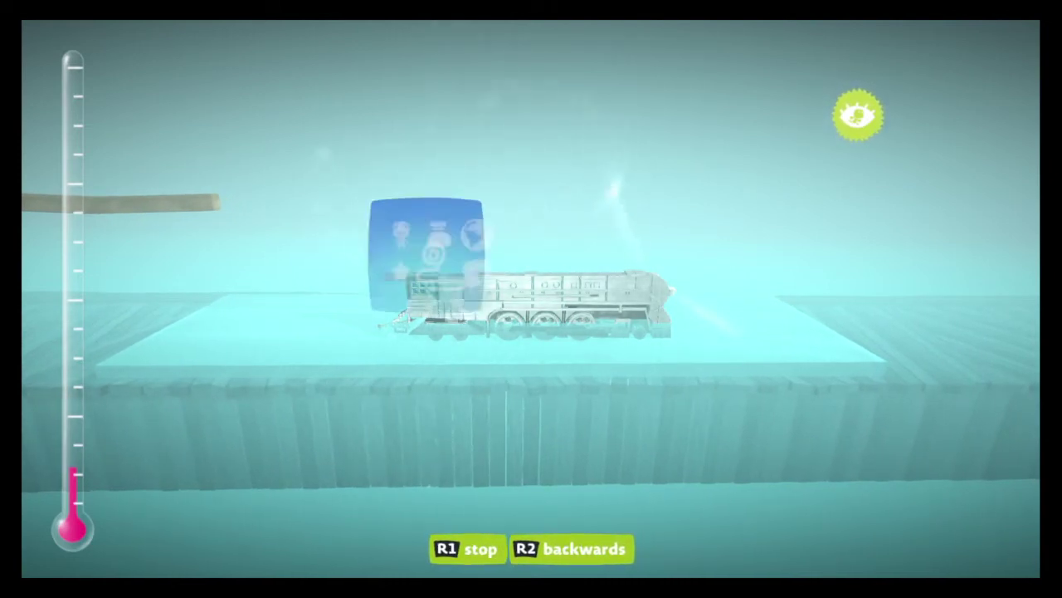
Nudge Water Level up to 3.1 and take control of the locomotive
{"action": "key", "text": "Return"}
{"action": "key", "text": "Right"}
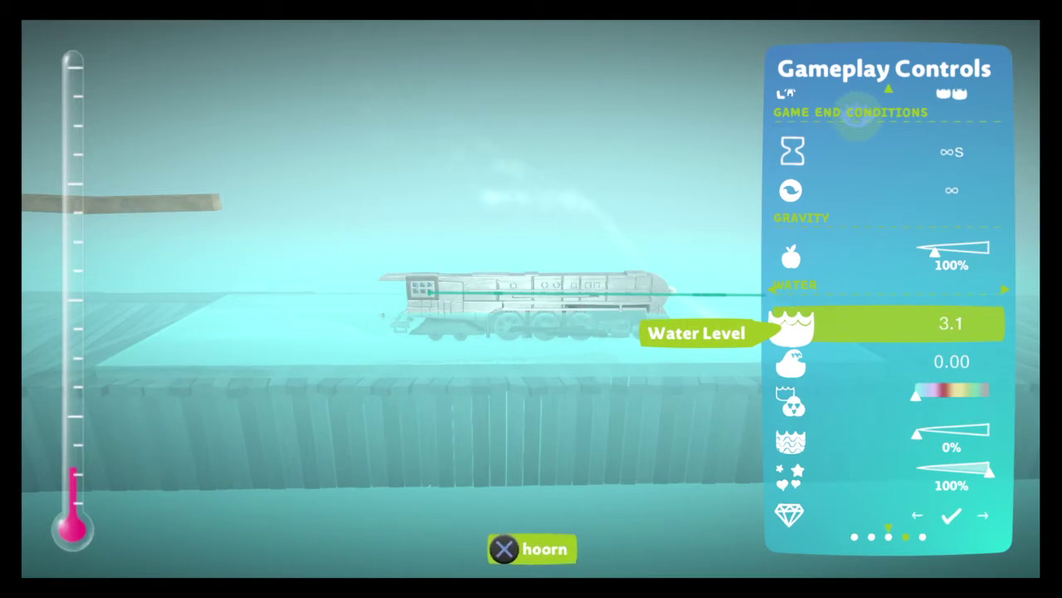
{"action": "key", "text": "Escape"}
{"action": "key", "text": "Escape"}
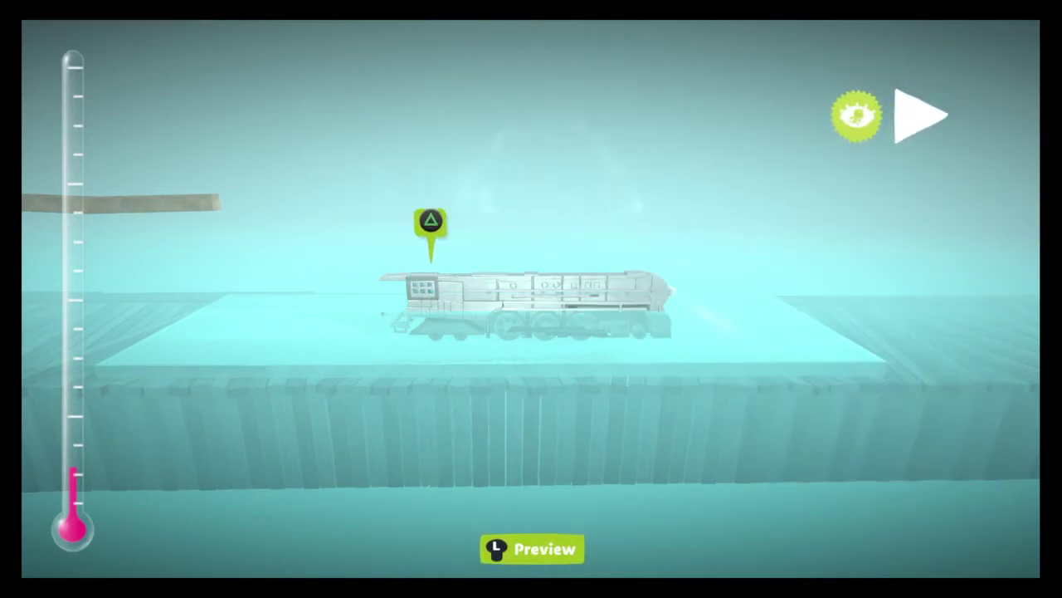
{"action": "key", "text": "l"}
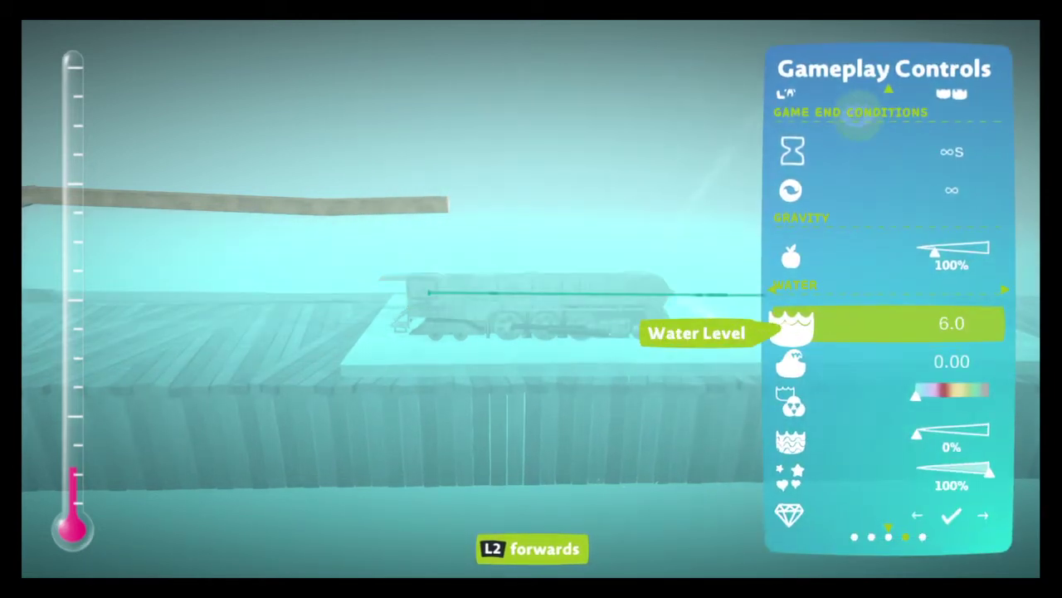
Close the Gameplay Controls panel with the water level at 6.0
{"action": "key", "text": "Escape"}
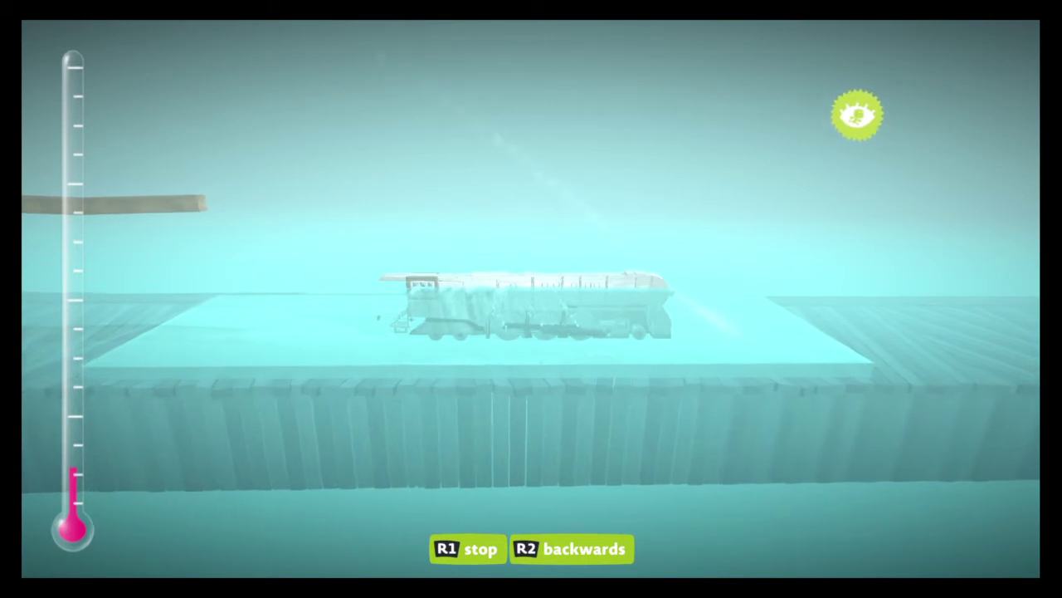
Set Water Level to 6.0 in Gameplay Controls and take control of the locomotive
{"action": "key", "text": "Return"}
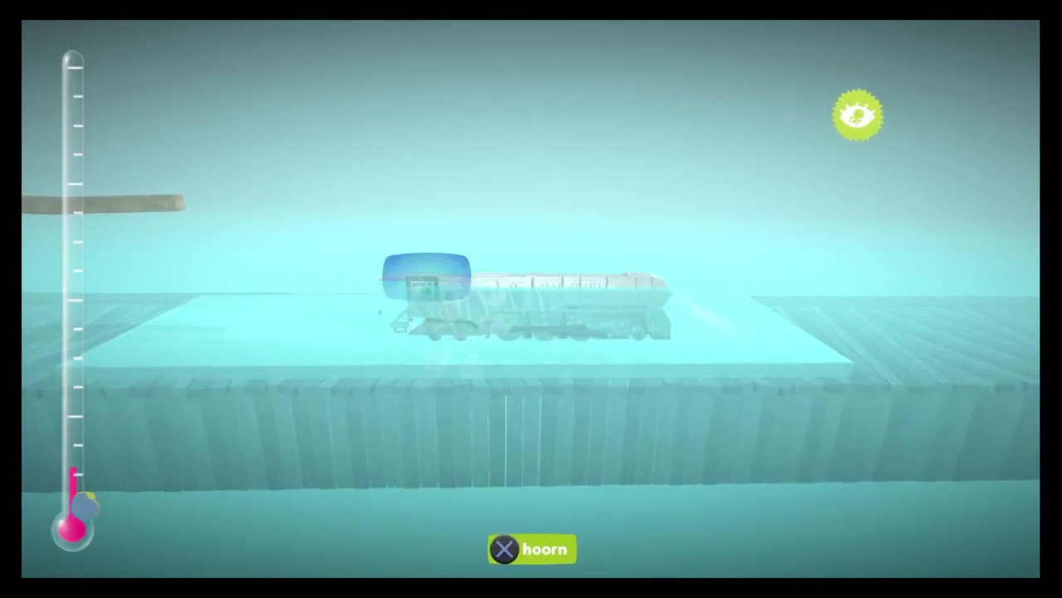
{"action": "key", "text": "Return"}
{"action": "key", "text": "Right"}
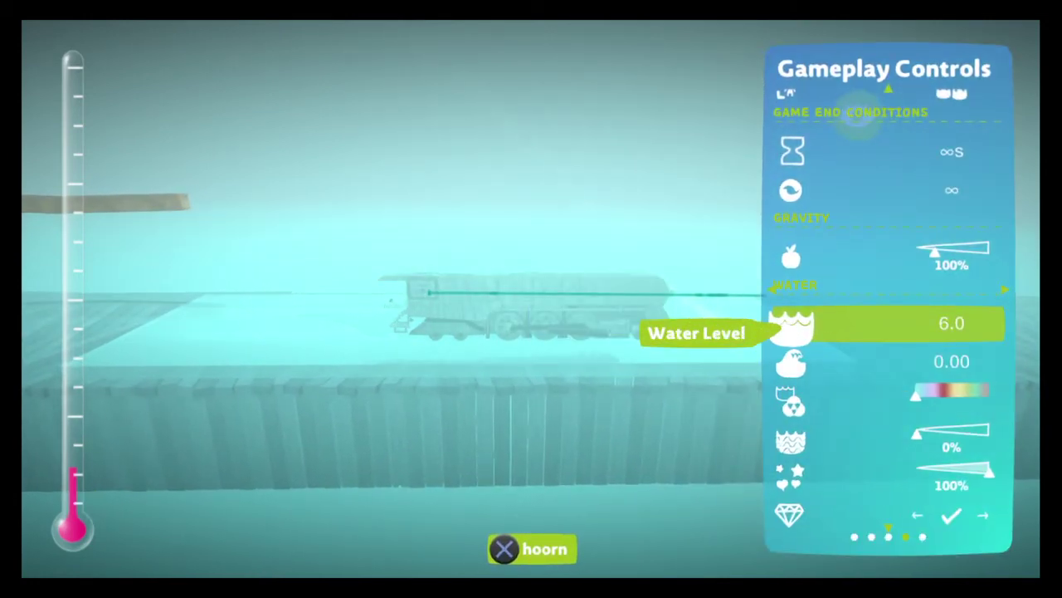
{"action": "key", "text": "Escape"}
{"action": "key", "text": "Escape"}
{"action": "key", "text": "Return"}
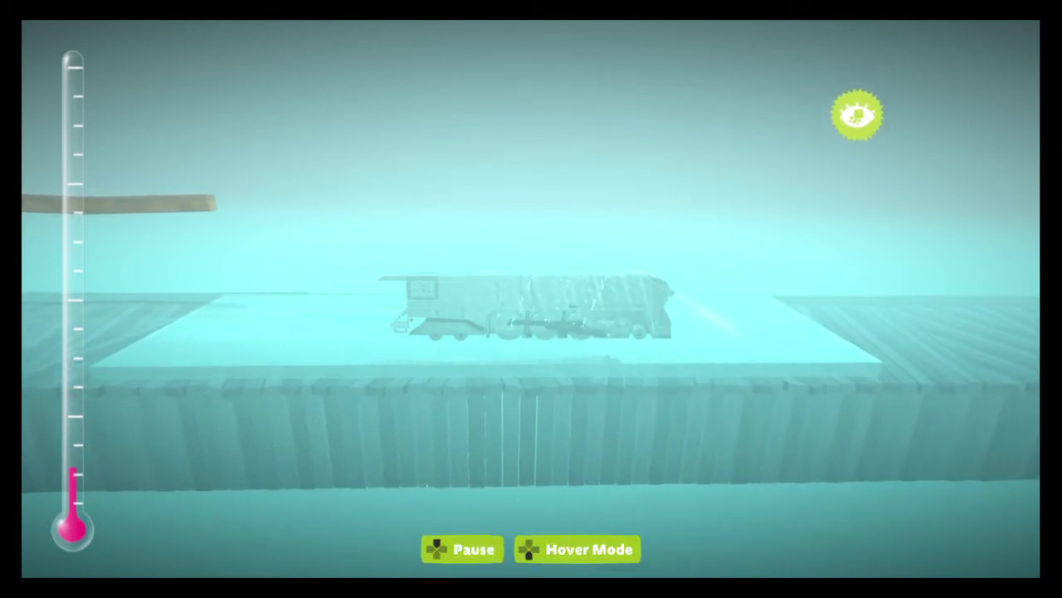
Push Water Level in Gameplay Controls up to 36.0
{"action": "key", "text": "space"}
{"action": "key", "text": "Return"}
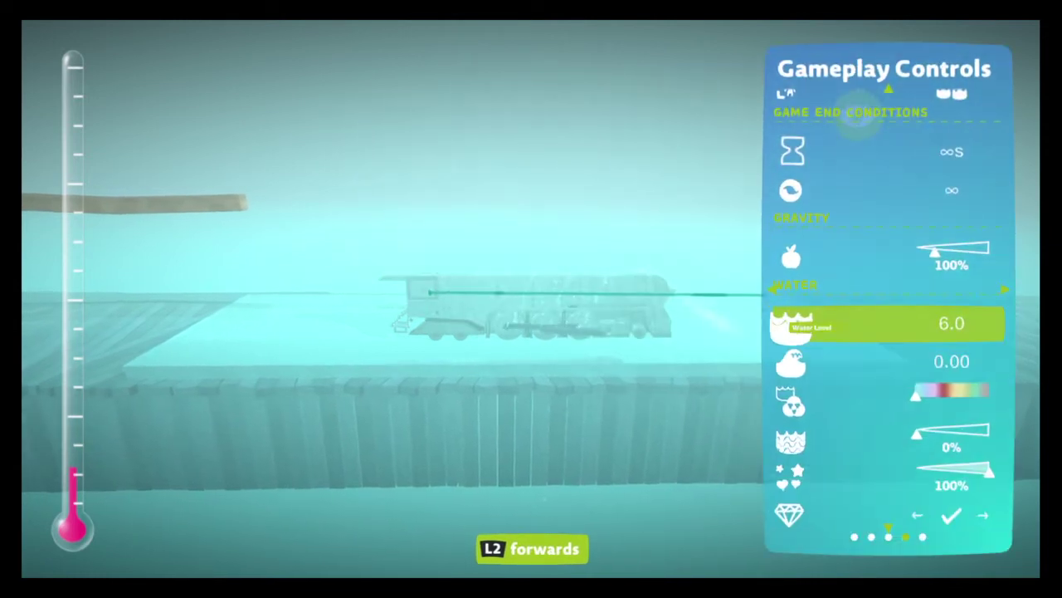
{"action": "key", "text": "Escape"}
{"action": "key", "text": "Escape"}
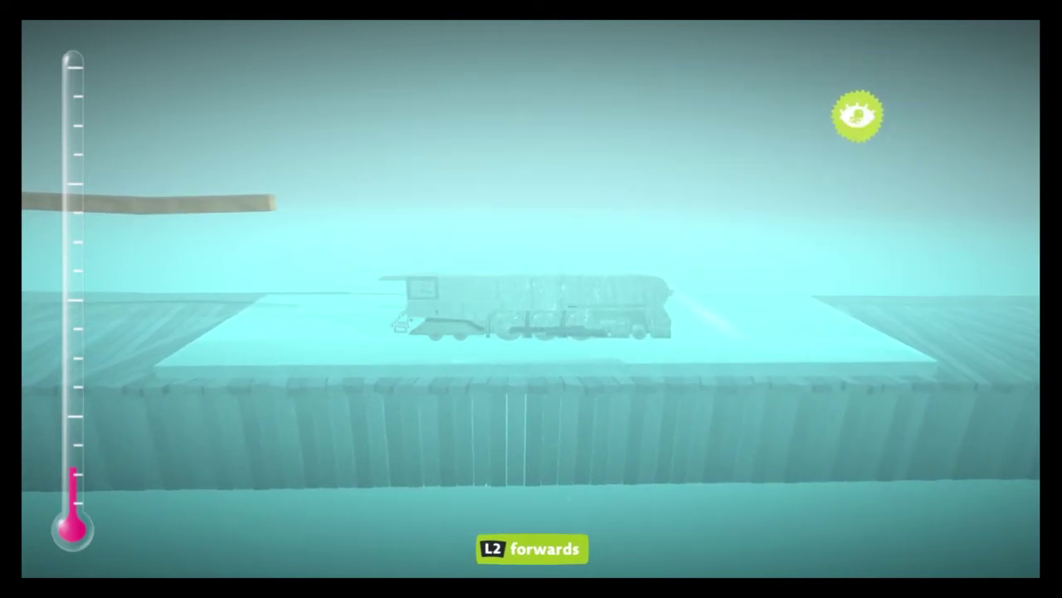
{"action": "key", "text": "space"}
{"action": "key", "text": "Return"}
{"action": "key", "text": "Right"}
{"action": "key", "text": "Right"}
{"action": "key", "text": "Right"}
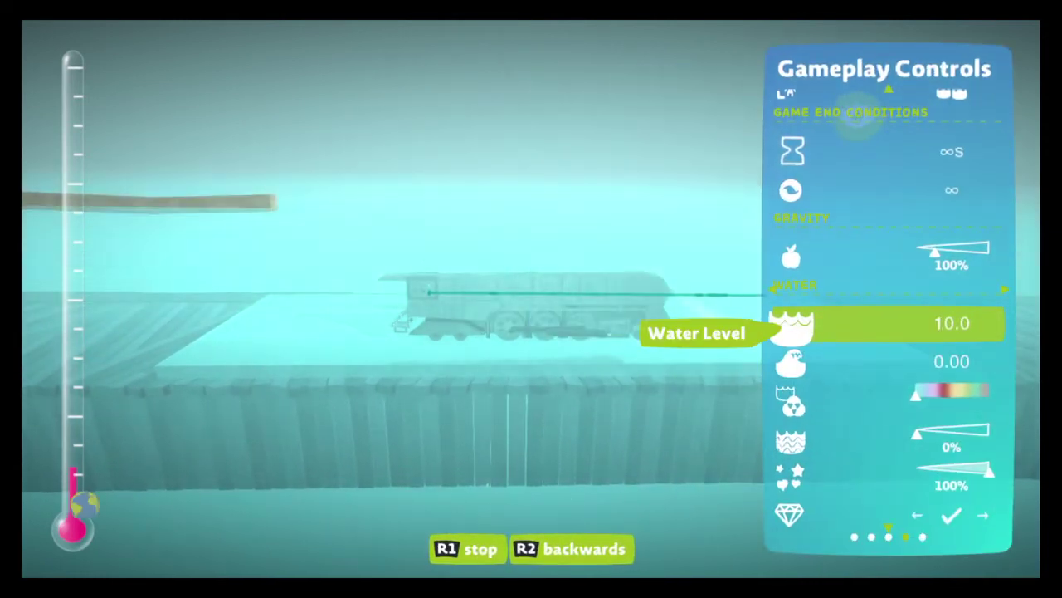
{"action": "key", "text": "Right"}
{"action": "key", "text": "Right"}
{"action": "key", "text": "Right"}
{"action": "key", "text": "Escape"}
{"action": "key", "text": "Escape"}
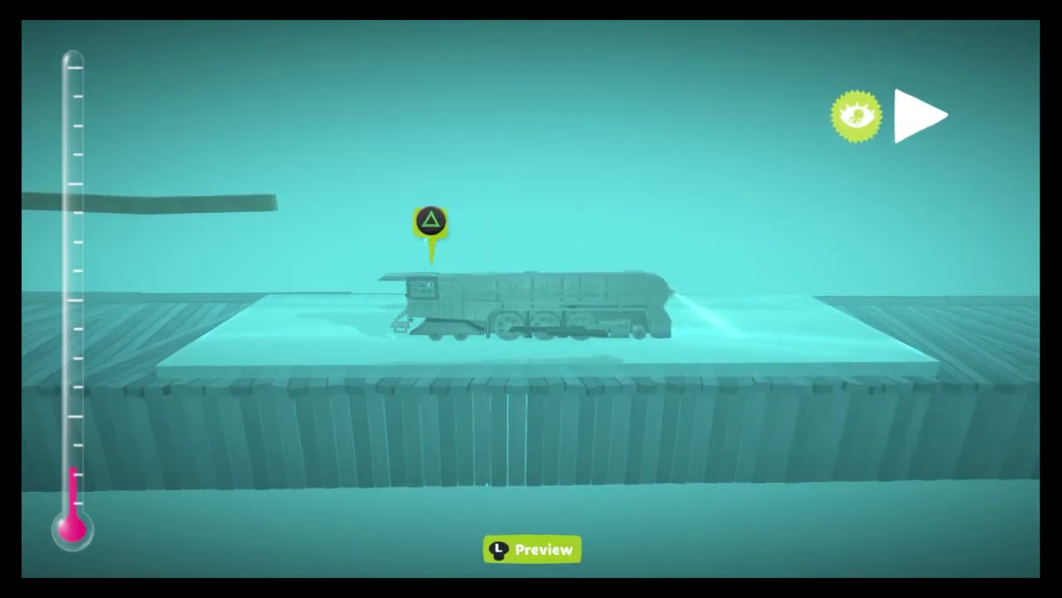
Briefly drive the locomotive, then play the deeply flooded level
{"action": "key", "text": "Return"}
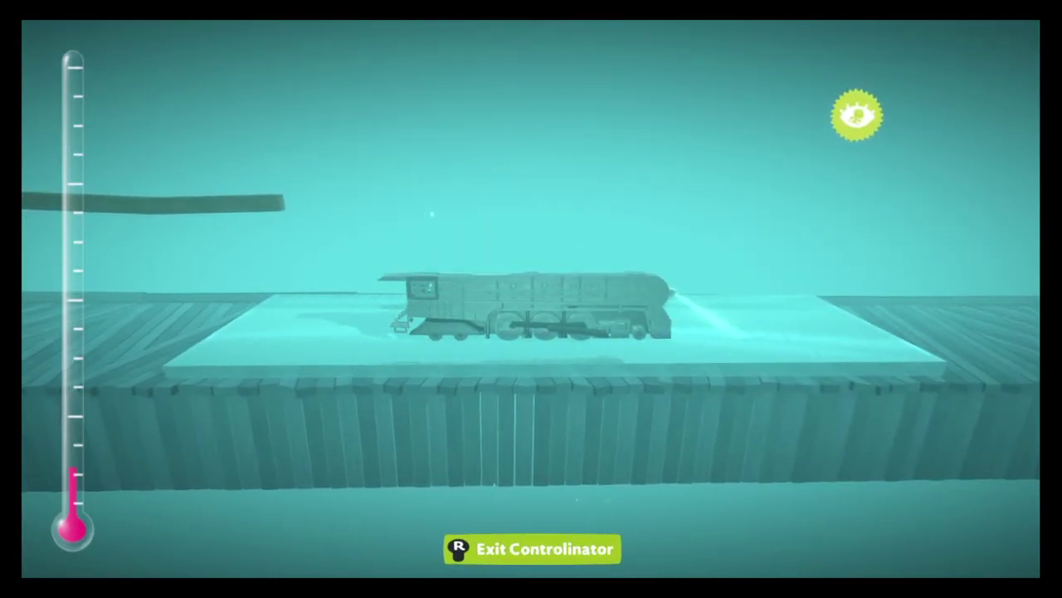
{"action": "key", "text": "Escape"}
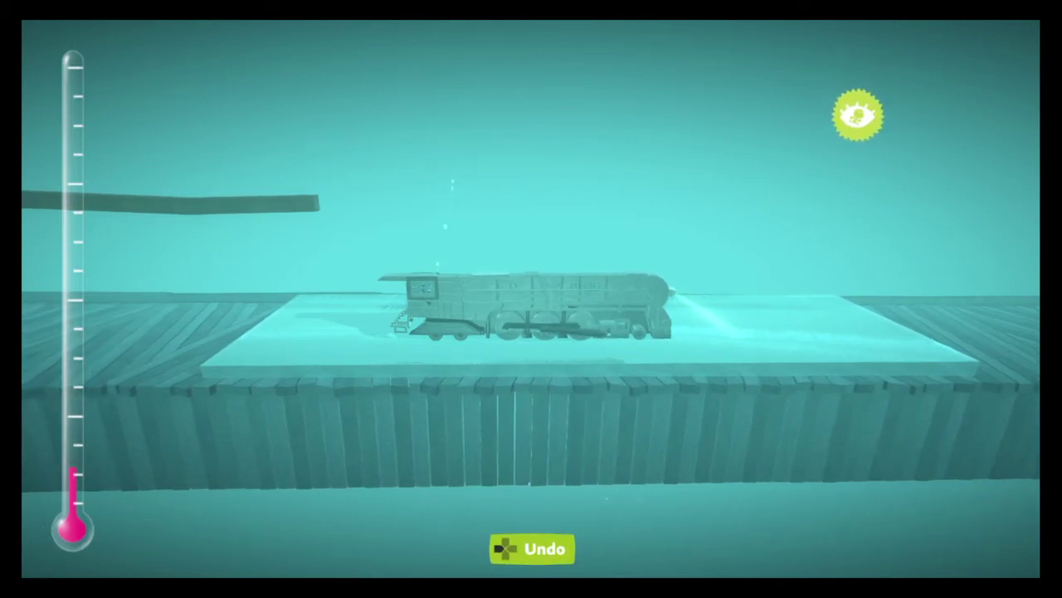
{"action": "key", "text": "space"}
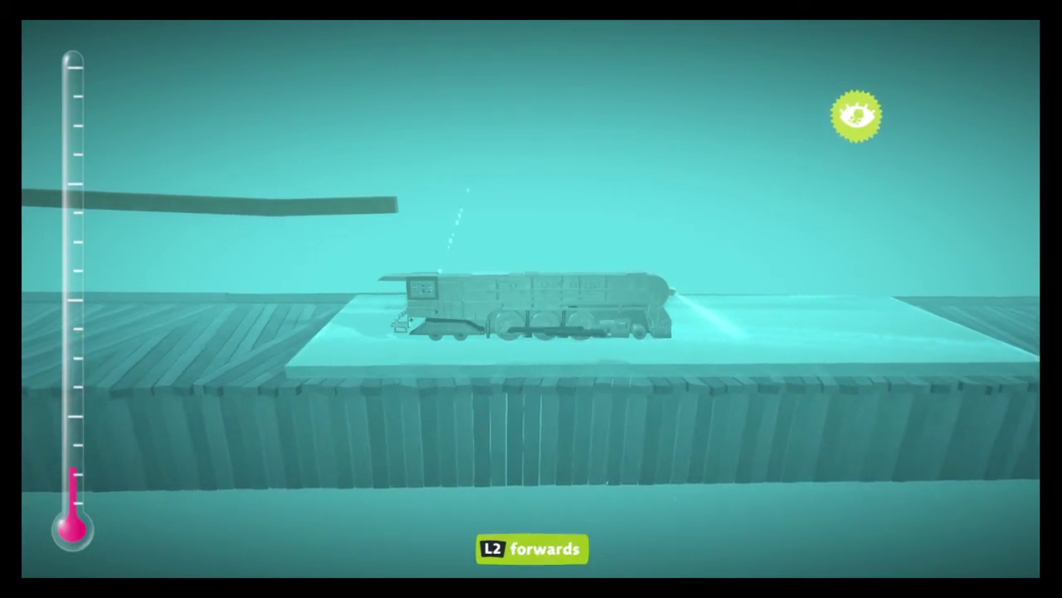
{"action": "key", "text": "Tab"}
Lower Water Level to 20.0 in Gameplay Controls
{"action": "key", "text": "Return"}
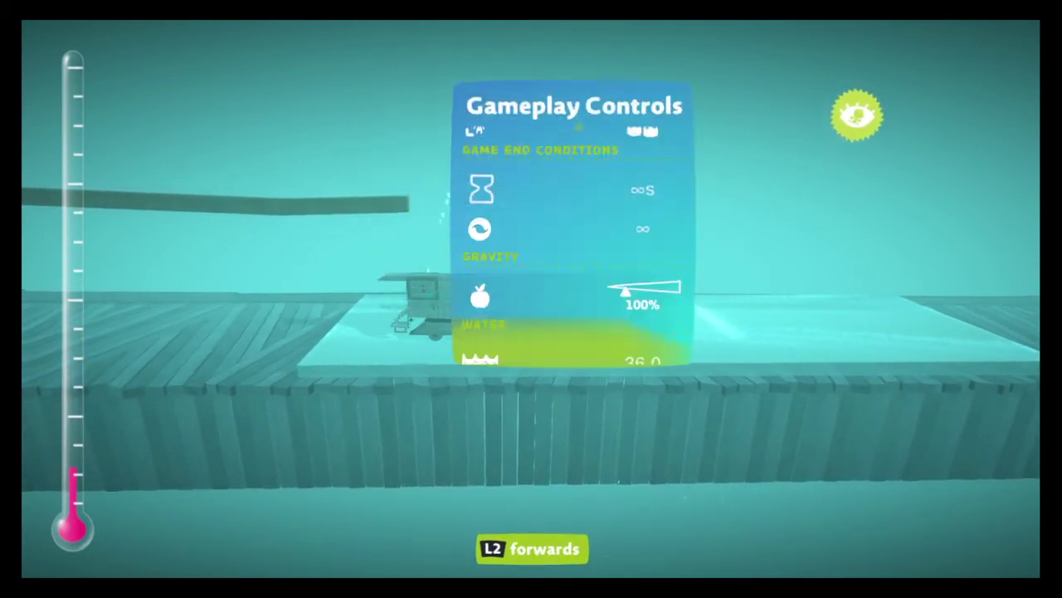
{"action": "key", "text": "Down"}
{"action": "key", "text": "Down"}
{"action": "key", "text": "Down"}
{"action": "key", "text": "Left"}
{"action": "key", "text": "Left"}
{"action": "key", "text": "Left"}
{"action": "key", "text": "Left"}
{"action": "key", "text": "Left"}
{"action": "key", "text": "Left"}
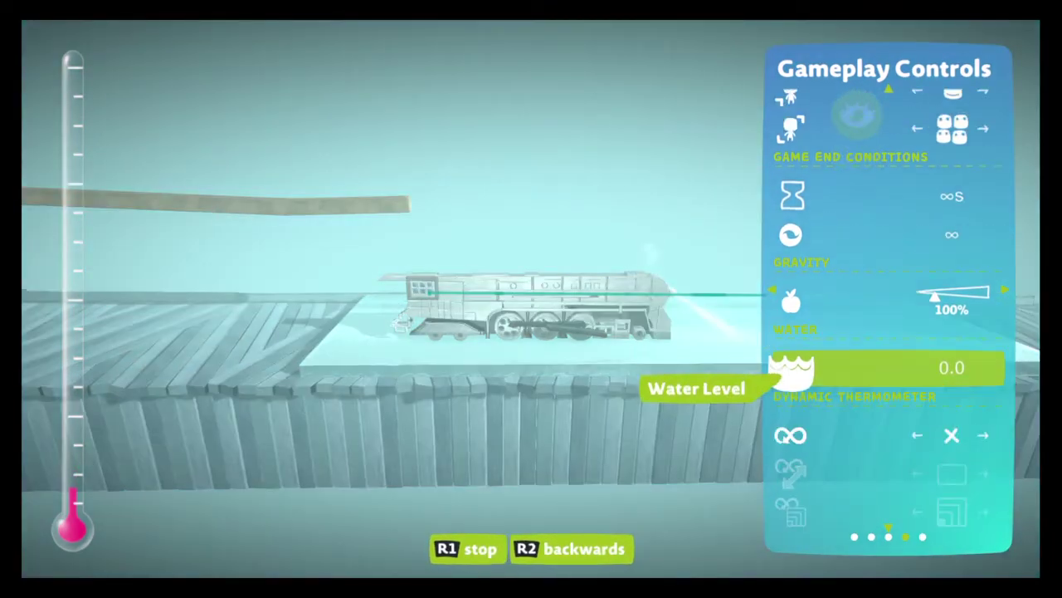
{"action": "key", "text": "Right"}
{"action": "key", "text": "Right"}
{"action": "key", "text": "Right"}
Cut Gravity to 0% and briefly take control of the locomotive
{"action": "key", "text": "Up"}
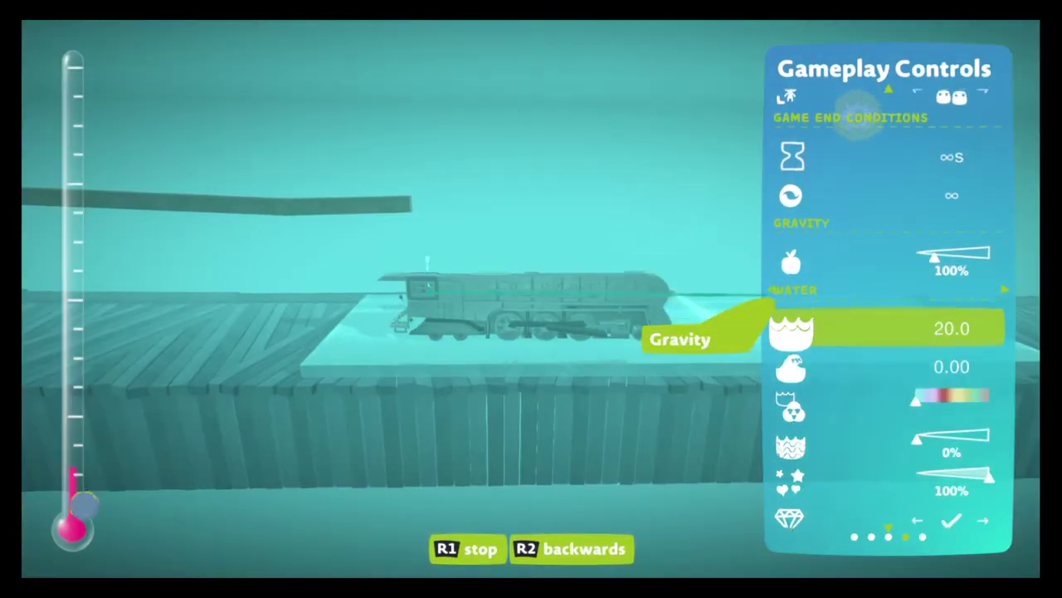
{"action": "key", "text": "Right"}
{"action": "key", "text": "Right"}
{"action": "key", "text": "Right"}
{"action": "key", "text": "Left"}
{"action": "key", "text": "Left"}
{"action": "key", "text": "Left"}
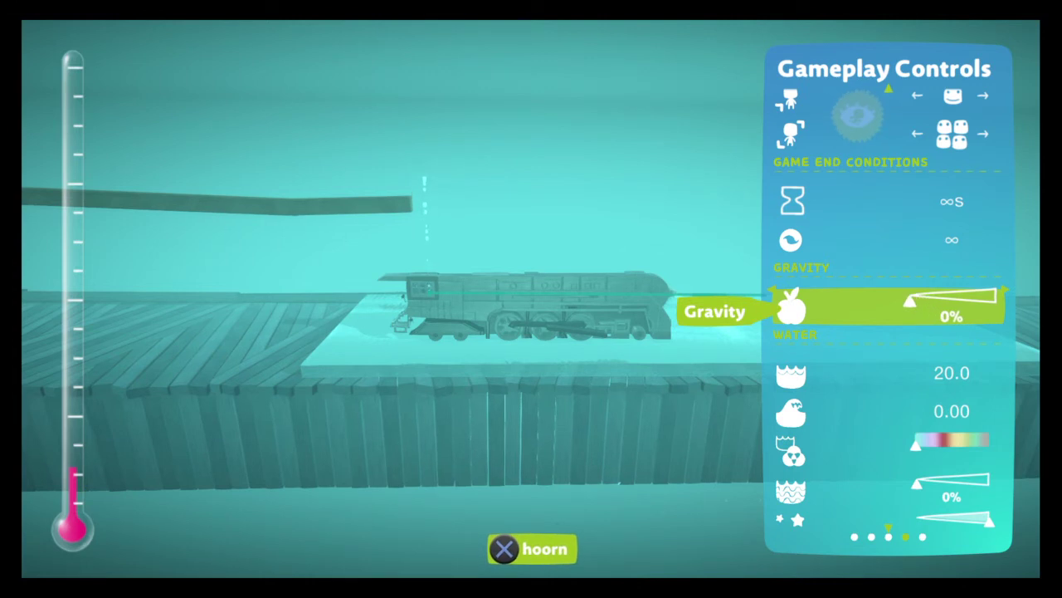
{"action": "key", "text": "Escape"}
{"action": "key", "text": "Escape"}
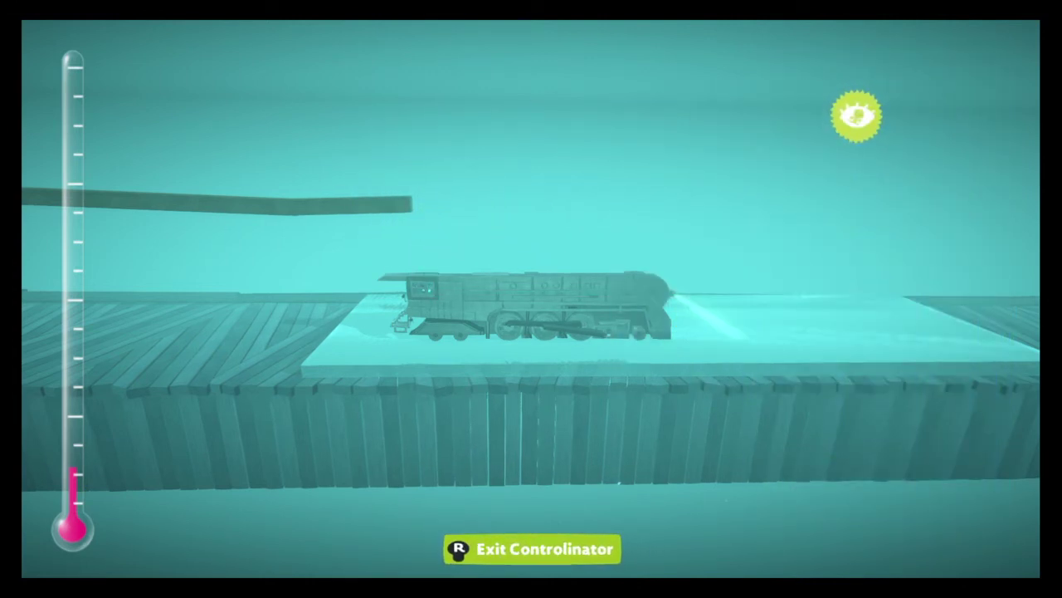
{"action": "key", "text": "Escape"}
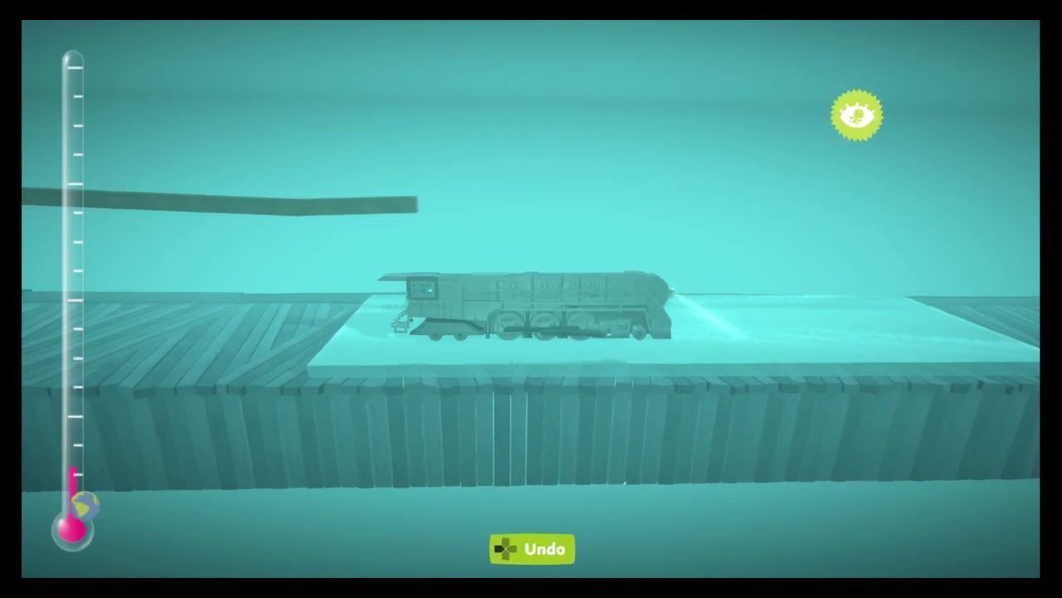
{"action": "key", "text": "Return"}
{"action": "key", "text": "Return"}
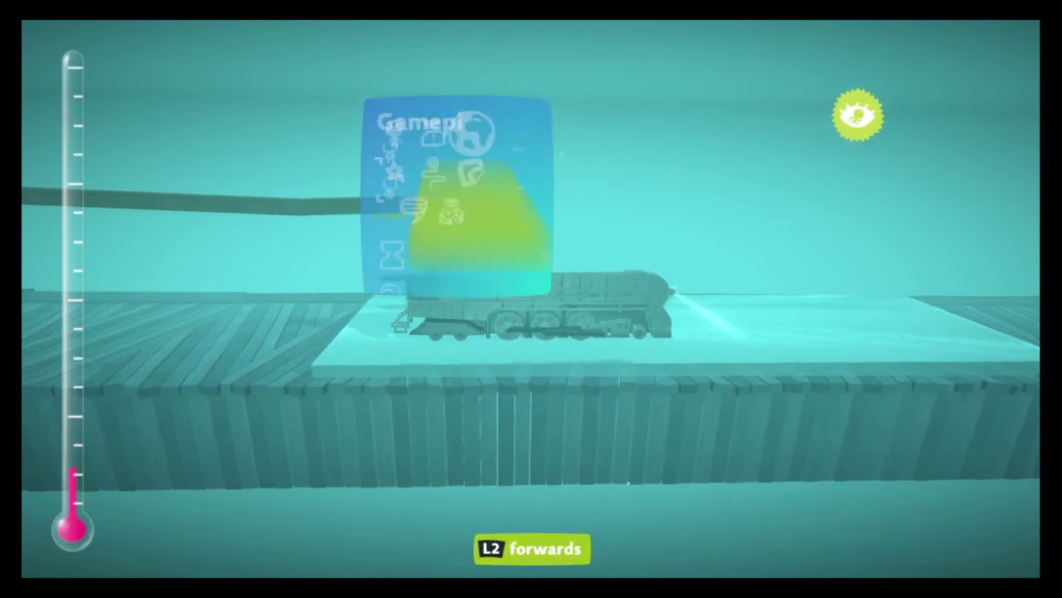
Raise Gravity back to 100%
{"action": "key", "text": "Right"}
{"action": "key", "text": "Right"}
{"action": "key", "text": "Right"}
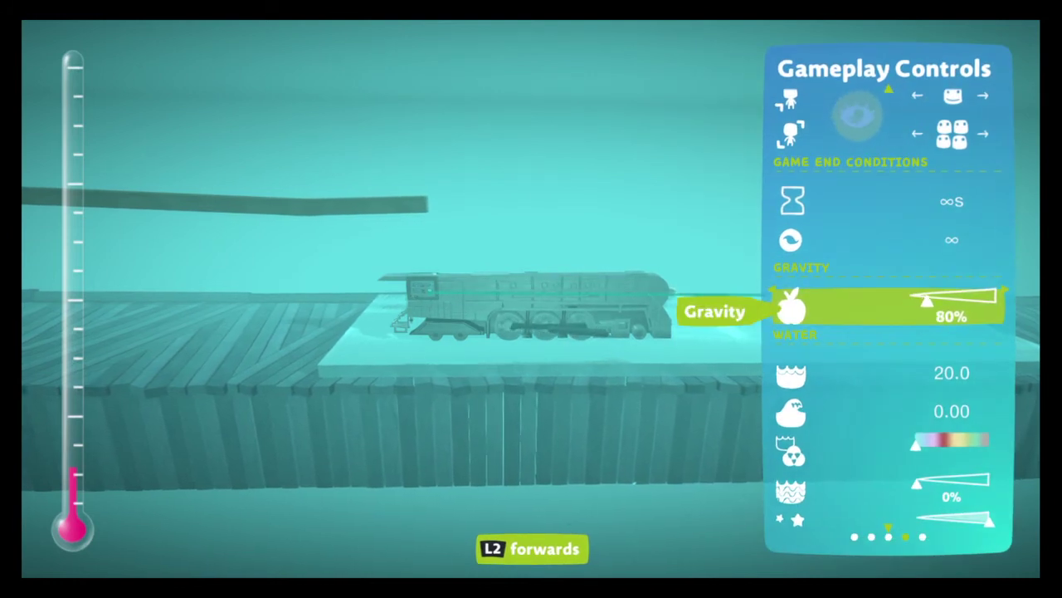
{"action": "key", "text": "Right"}
{"action": "key", "text": "Escape"}
{"action": "key", "text": "Escape"}
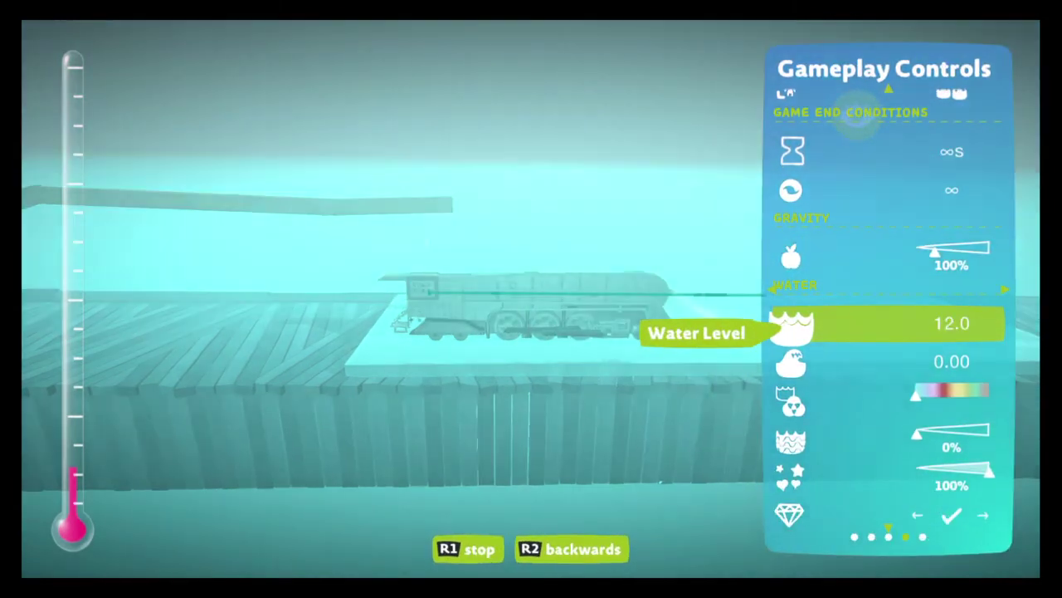
{"action": "key", "text": "Left"}
{"action": "key", "text": "Left"}
{"action": "key", "text": "Left"}
Adjust Water Level, drain it to 0.0, and walk Sackboy off the train
{"action": "key", "text": "Right"}
{"action": "key", "text": "Right"}
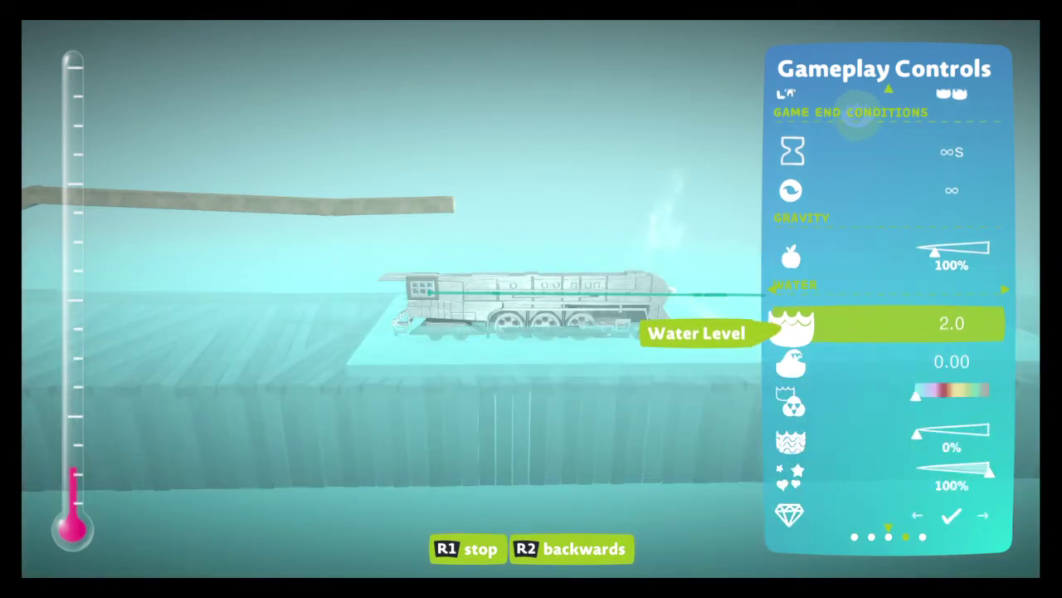
{"action": "key", "text": "Right"}
{"action": "key", "text": "Right"}
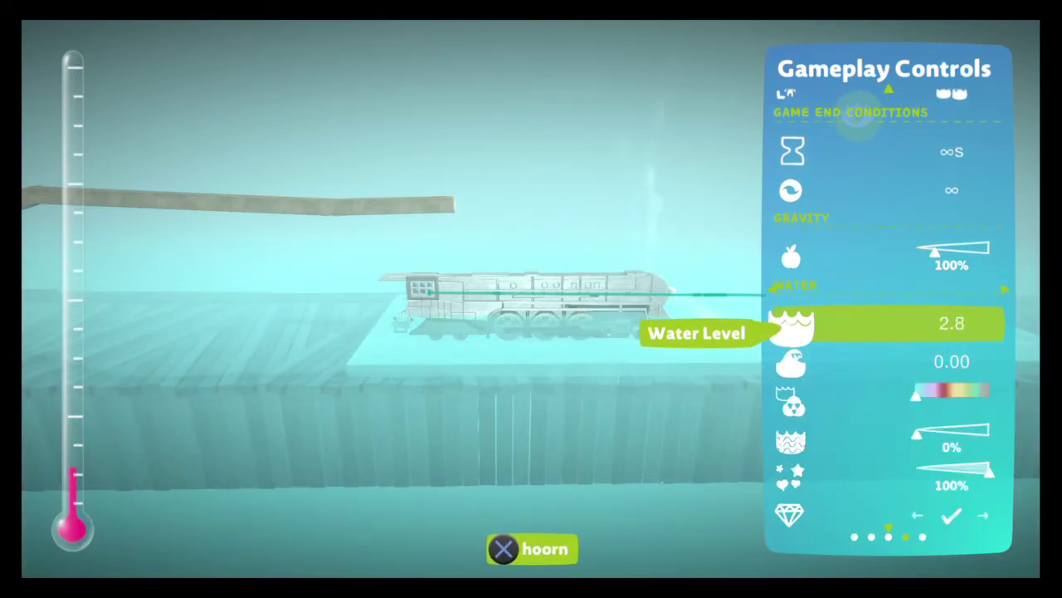
{"action": "key", "text": "Right"}
{"action": "key", "text": "Right"}
{"action": "key", "text": "Right"}
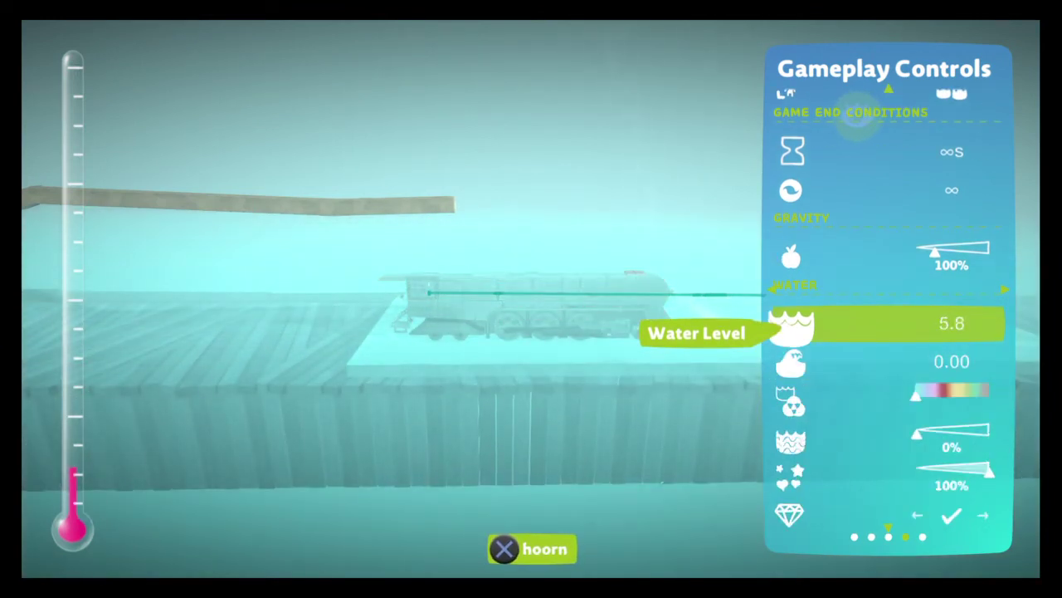
{"action": "key", "text": "Left"}
{"action": "key", "text": "Left"}
{"action": "key", "text": "Left"}
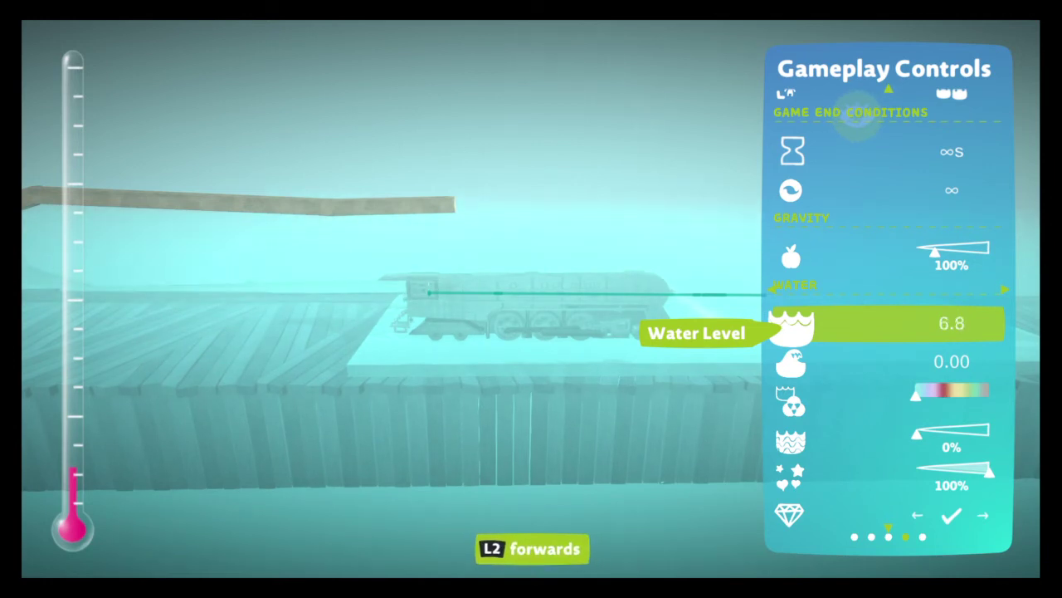
{"action": "key", "text": "Left"}
{"action": "key", "text": "Left"}
{"action": "key", "text": "Left"}
{"action": "key", "text": "Left"}
{"action": "key", "text": "Left"}
{"action": "key", "text": "Left"}
{"action": "key", "text": "Escape"}
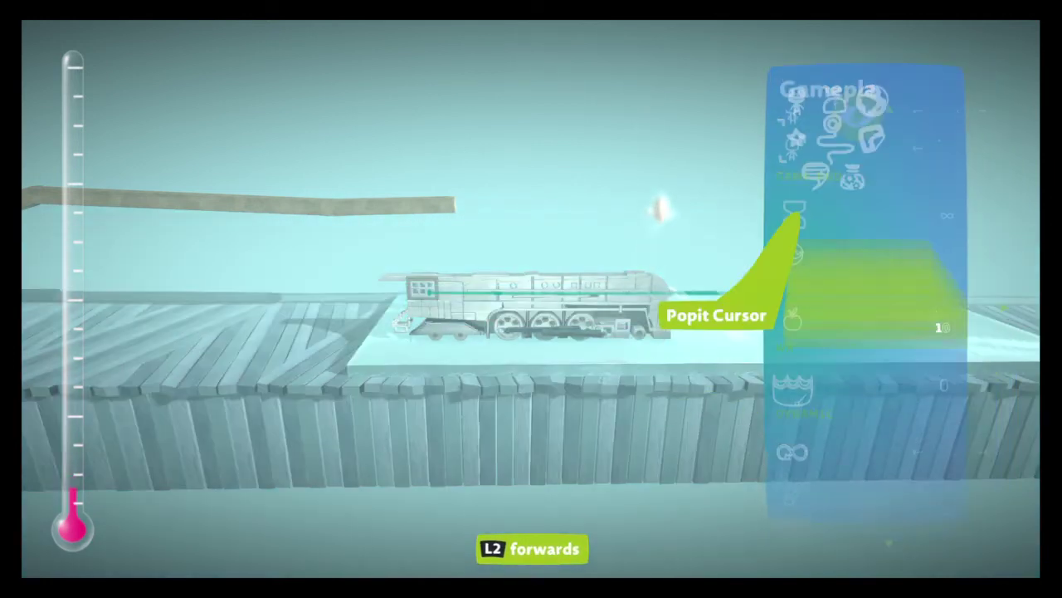
{"action": "key", "text": "Escape"}
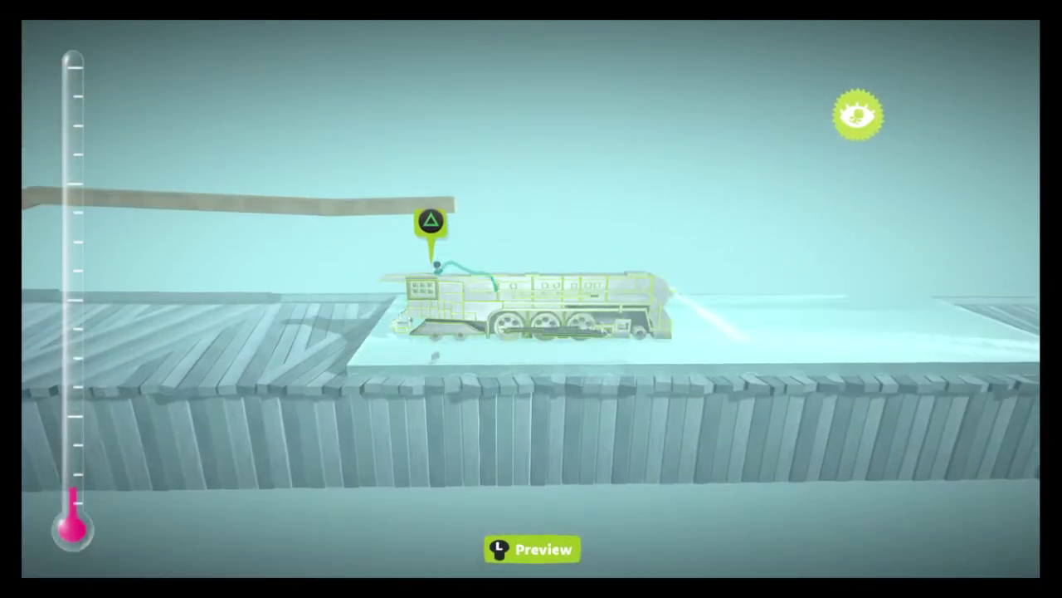
{"action": "key", "text": "Left"}
Open My Objects and browse down to the train objects
{"action": "key", "text": "Escape"}
{"action": "key", "text": "Return"}
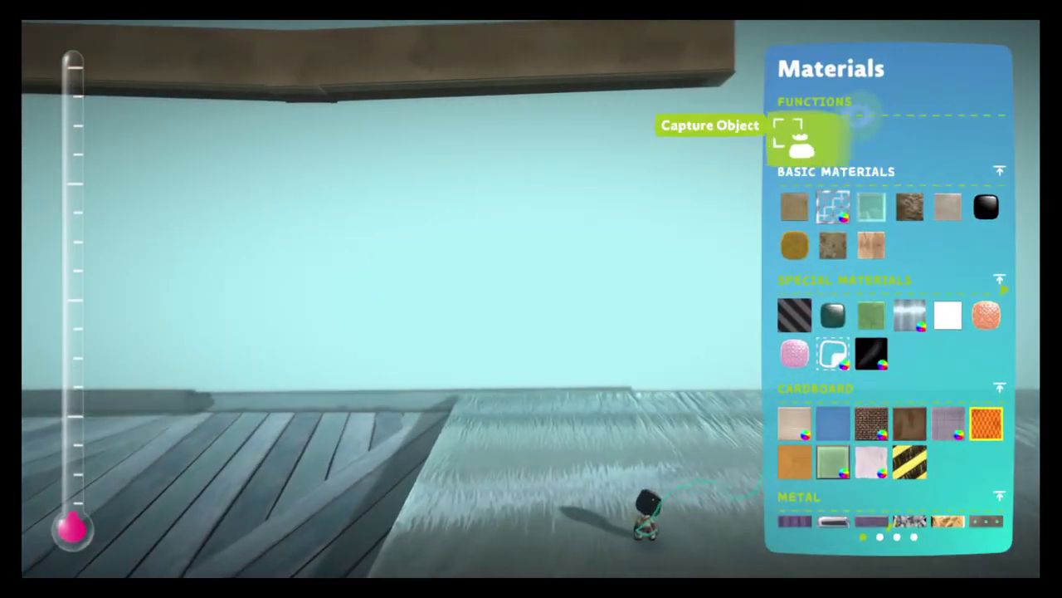
{"action": "key", "text": "Right"}
{"action": "key", "text": "Right"}
{"action": "key", "text": "Down"}
{"action": "key", "text": "Down"}
{"action": "key", "text": "Down"}
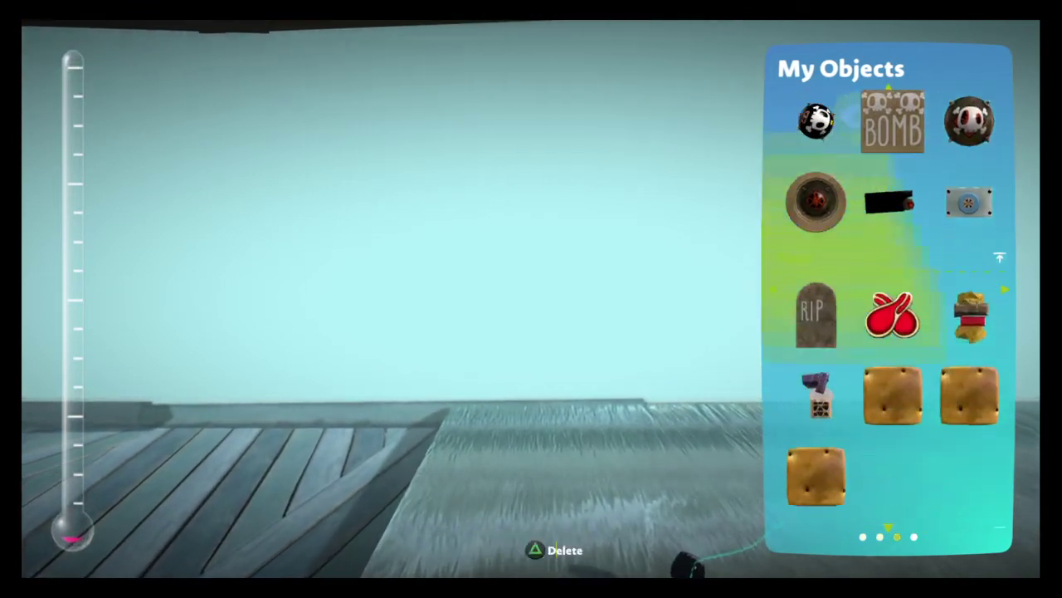
{"action": "key", "text": "Down"}
{"action": "key", "text": "Down"}
{"action": "key", "text": "Down"}
{"action": "key", "text": "Down"}
{"action": "key", "text": "Down"}
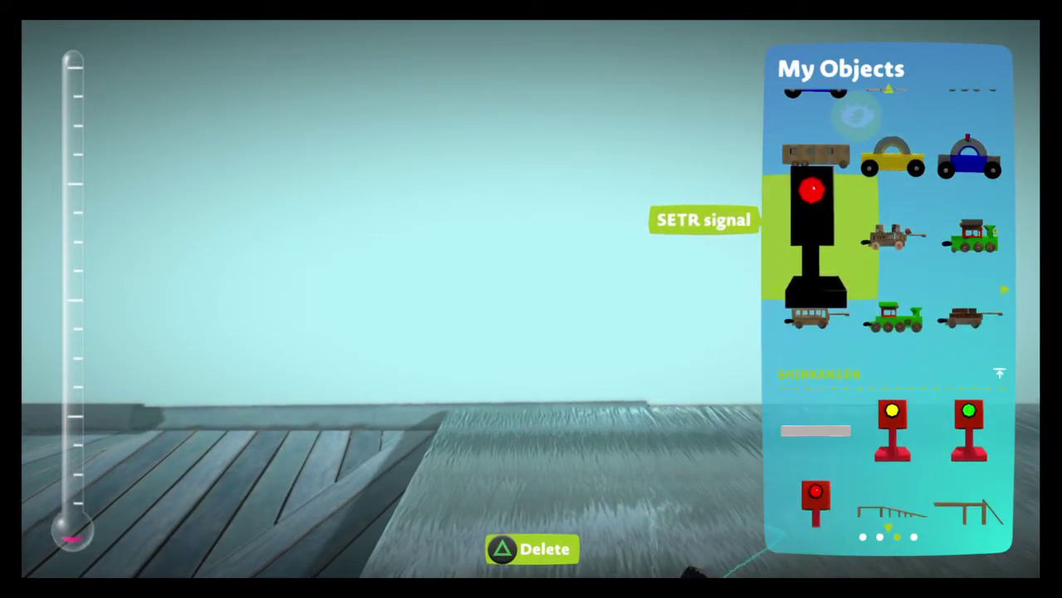
{"action": "key", "text": "Down"}
{"action": "key", "text": "Down"}
{"action": "key", "text": "Down"}
{"action": "key", "text": "Down"}
{"action": "key", "text": "Down"}
{"action": "key", "text": "Down"}
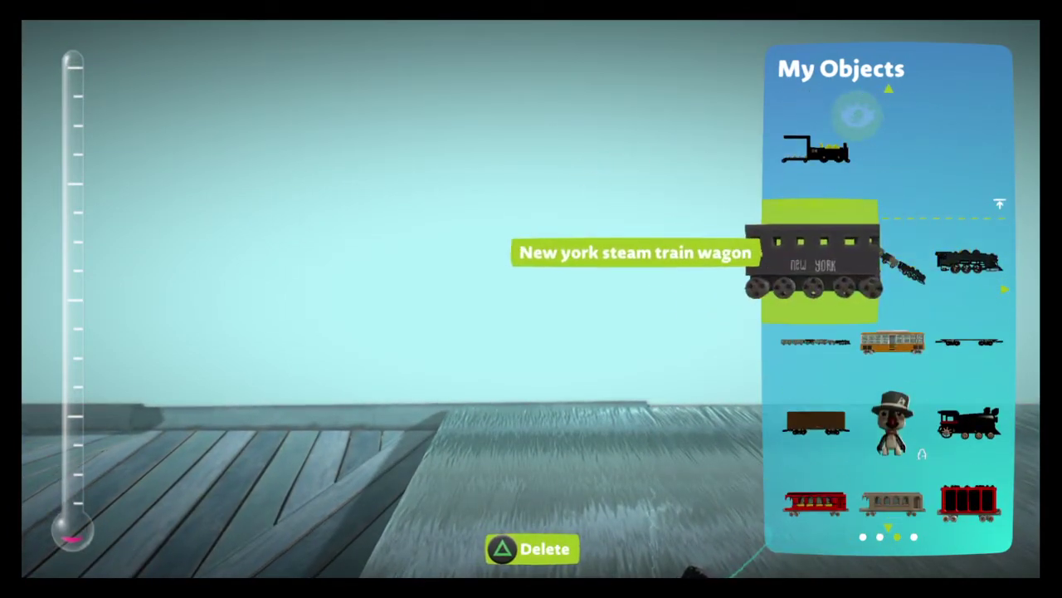
{"action": "key", "text": "Right"}
Choose the New york steam train Loco, past the Daddy engine, and place it
{"action": "key", "text": "Tab"}
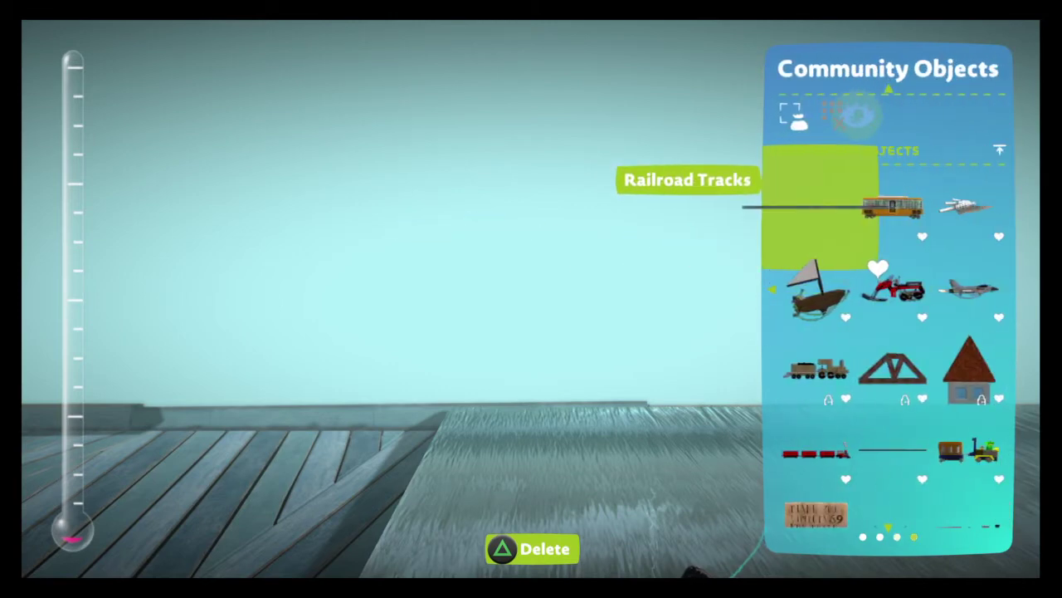
{"action": "key", "text": "shift+Tab"}
{"action": "key", "text": "Right"}
{"action": "key", "text": "Down"}
{"action": "key", "text": "Down"}
{"action": "key", "text": "Down"}
{"action": "key", "text": "Down"}
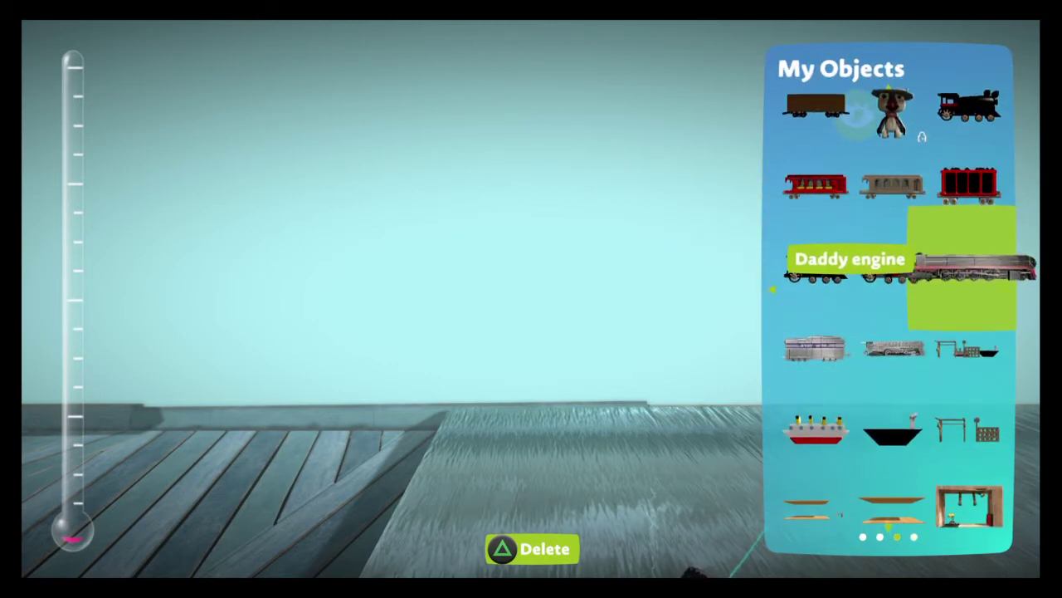
{"action": "key", "text": "Left"}
{"action": "key", "text": "Right"}
{"action": "key", "text": "Down"}
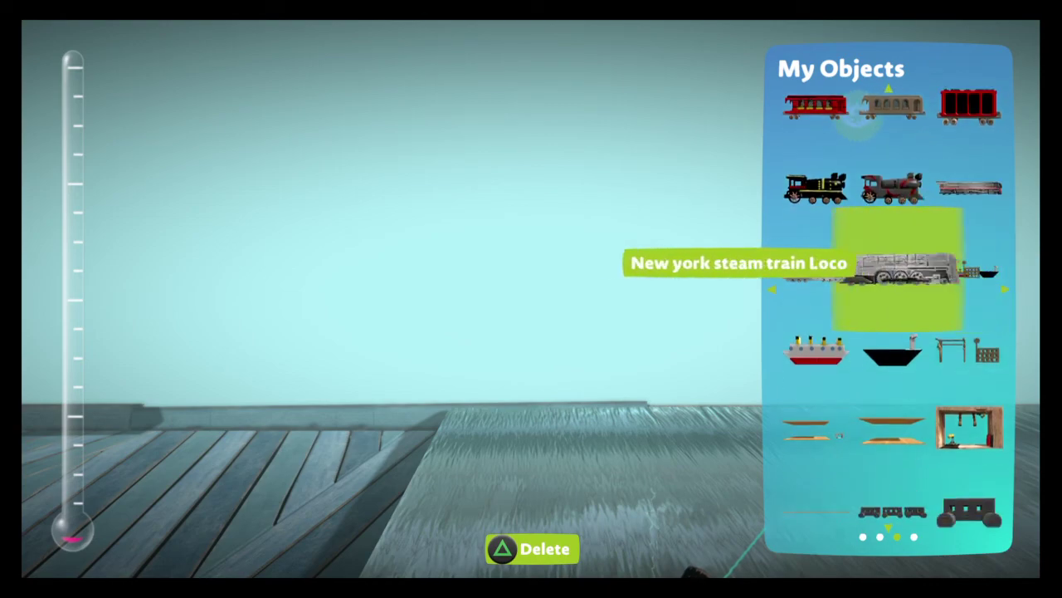
{"action": "key", "text": "Return"}
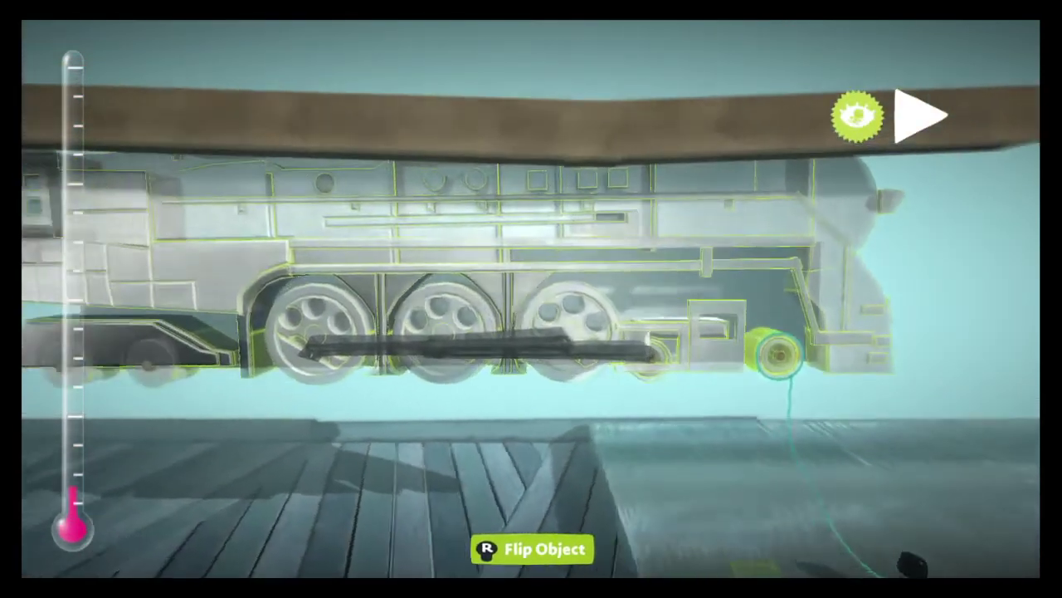
Delete the placed Loco, preview the Daddy engine, then reopen My Objects on Scraped train
{"action": "key", "text": "Escape"}
{"action": "key", "text": "Return"}
{"action": "key", "text": "Escape"}
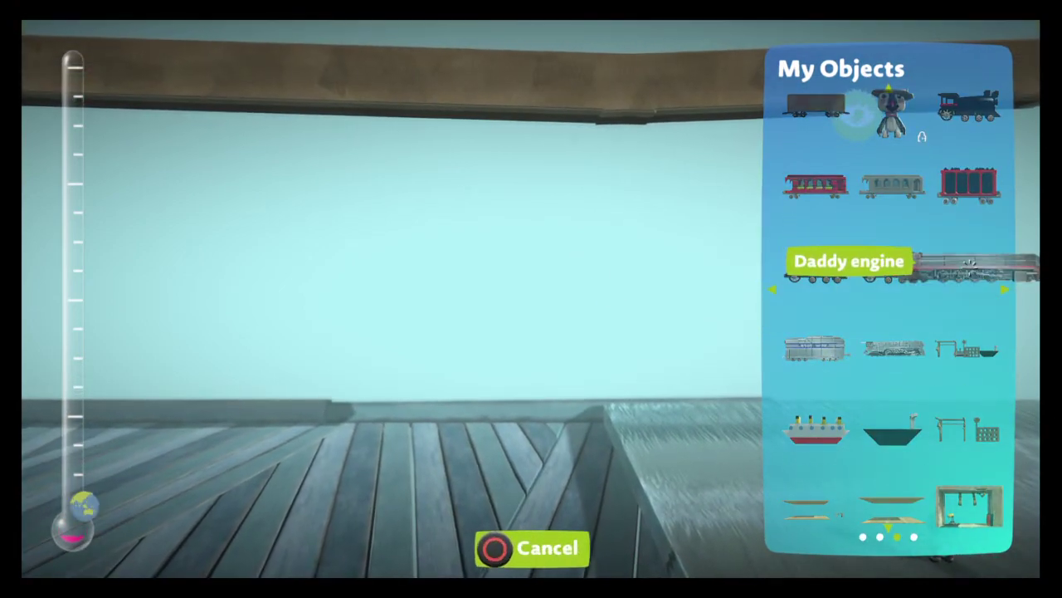
{"action": "key", "text": "Return"}
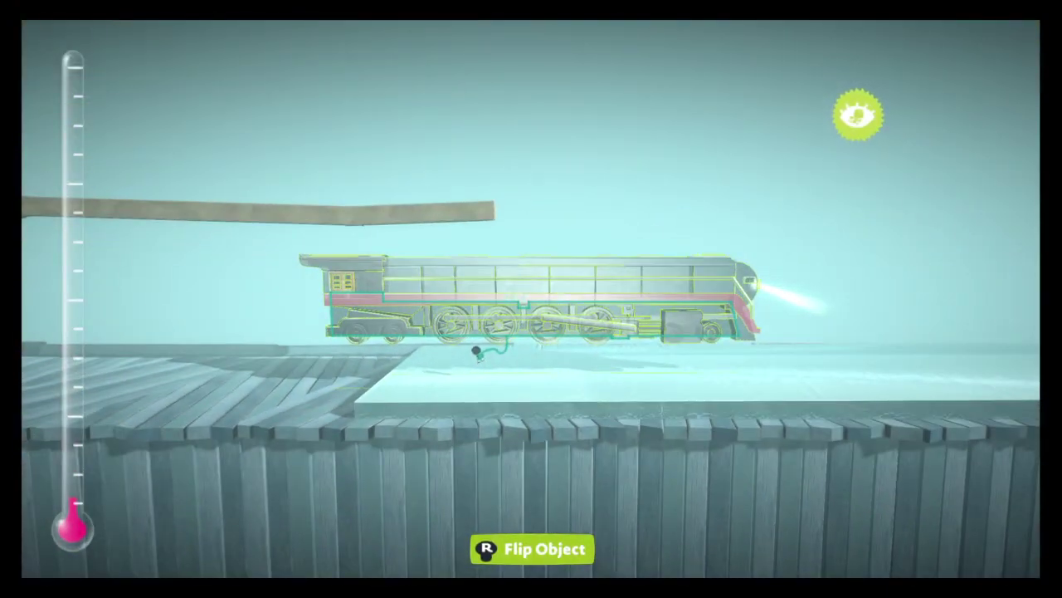
{"action": "key", "text": "Escape"}
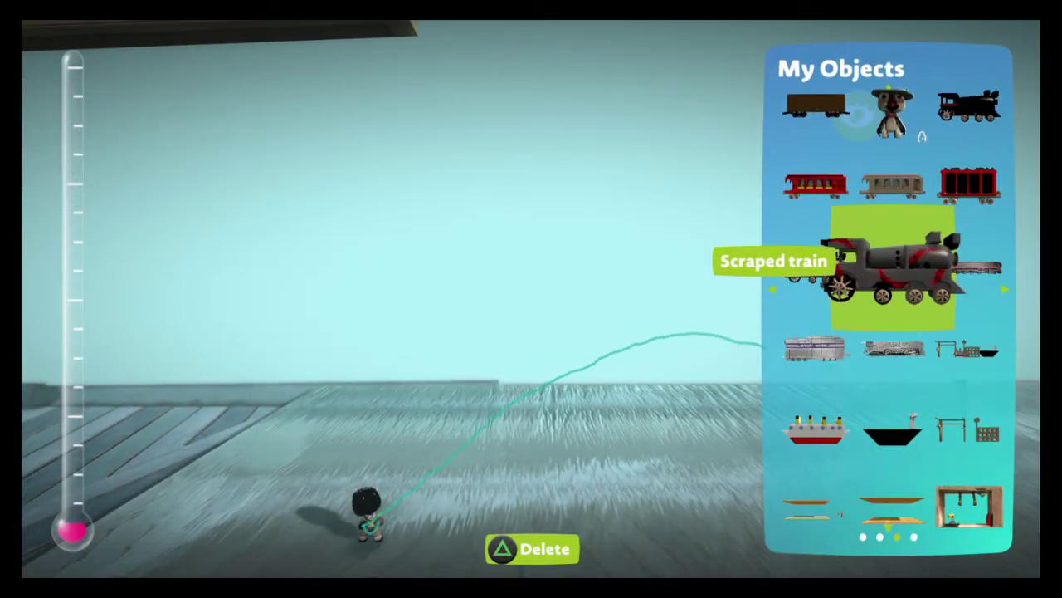
Preview the Daddy engine and the Scraped train in the level, then put them away
{"action": "key", "text": "Return"}
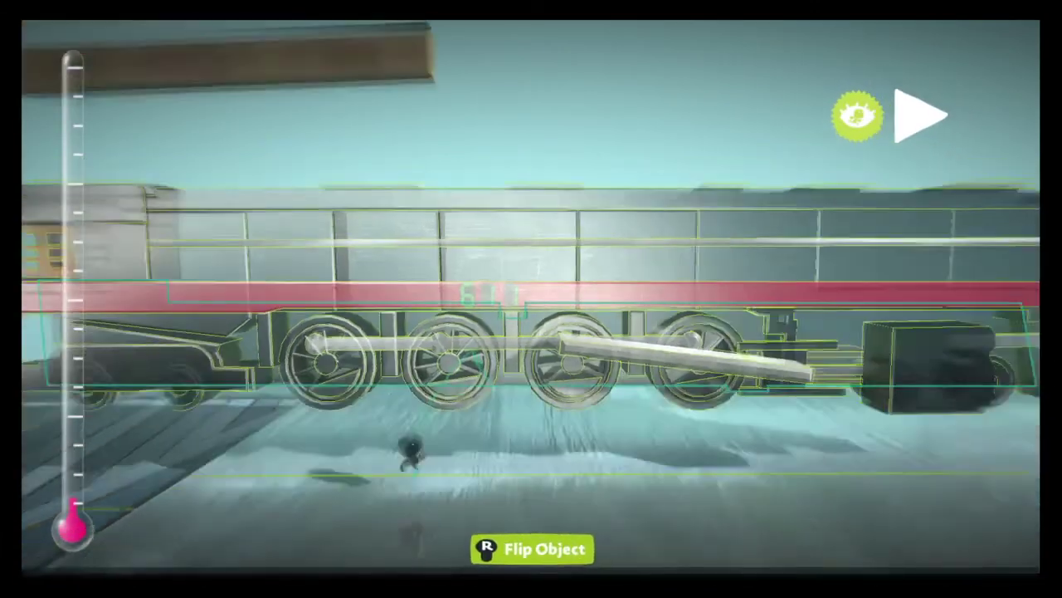
{"action": "key", "text": "Return"}
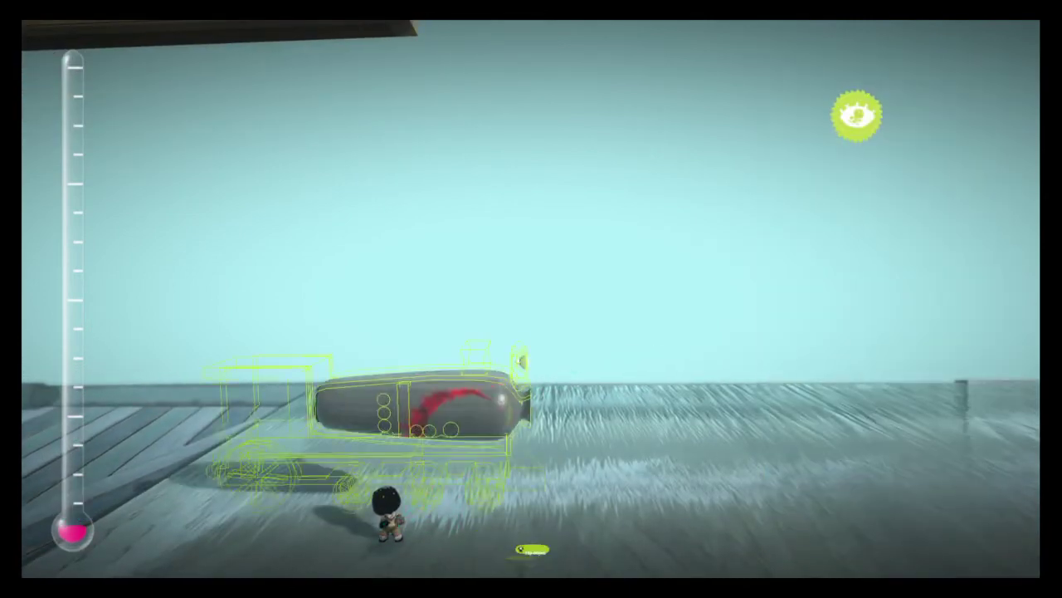
{"action": "key", "text": "Escape"}
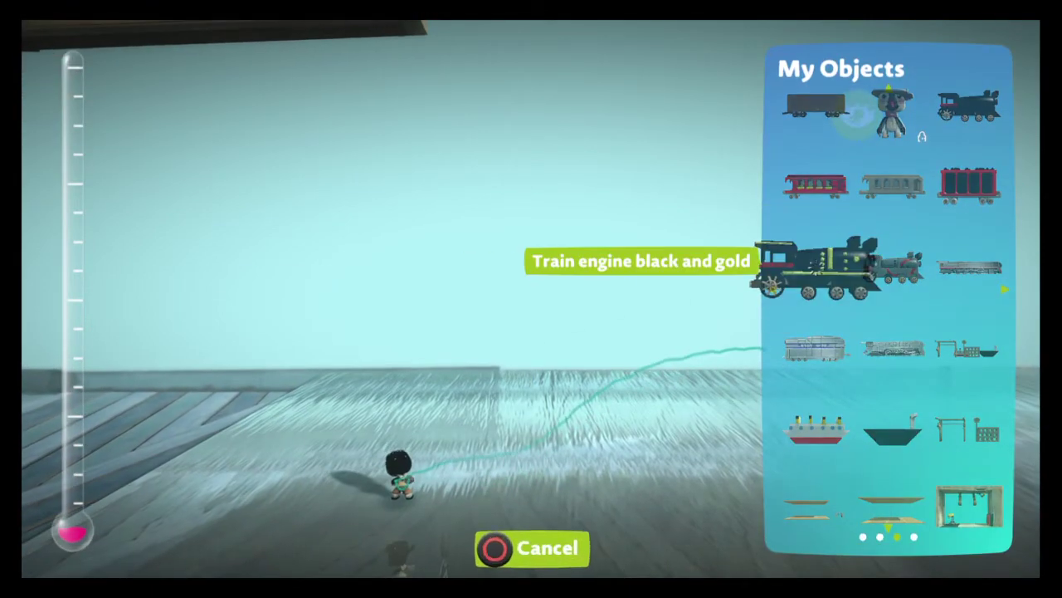
Preview the black and gold engine and the coal car while browsing the passenger cars
{"action": "key", "text": "Return"}
{"action": "key", "text": "Escape"}
{"action": "key", "text": "Up"}
{"action": "key", "text": "Right"}
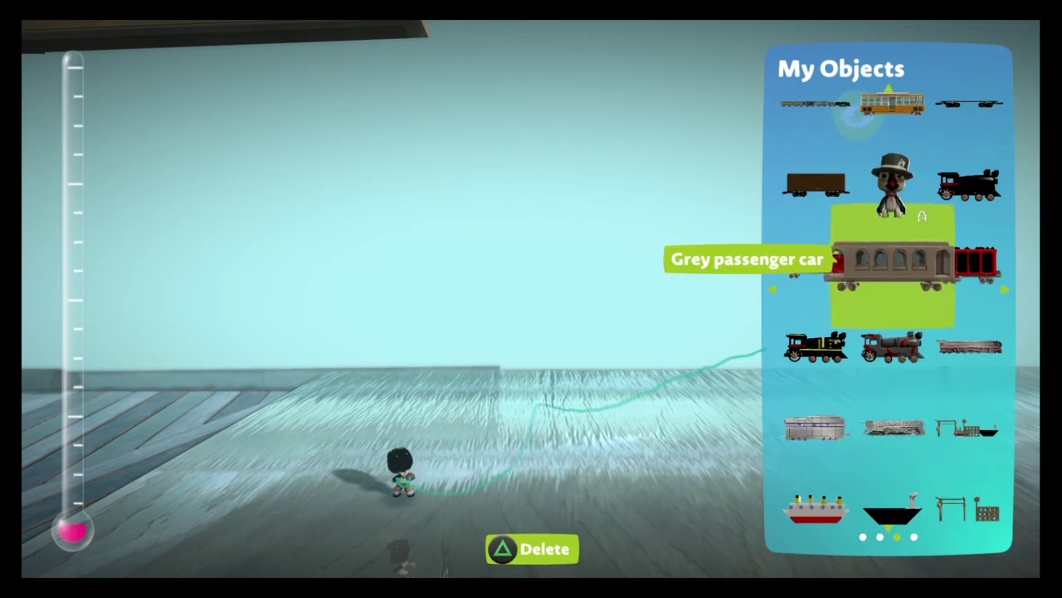
{"action": "key", "text": "Return"}
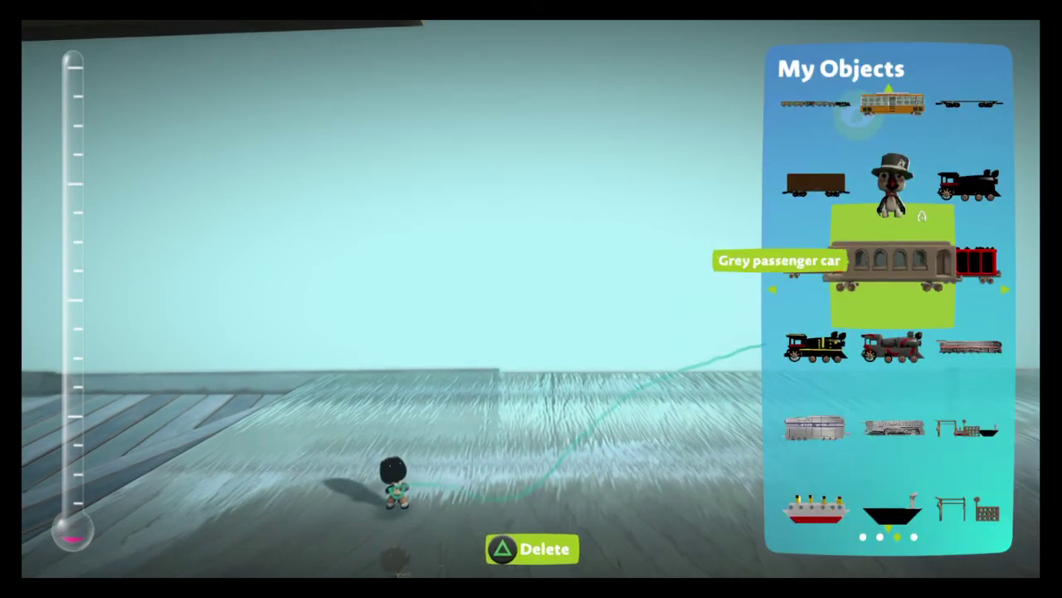
{"action": "key", "text": "Escape"}
{"action": "key", "text": "Left"}
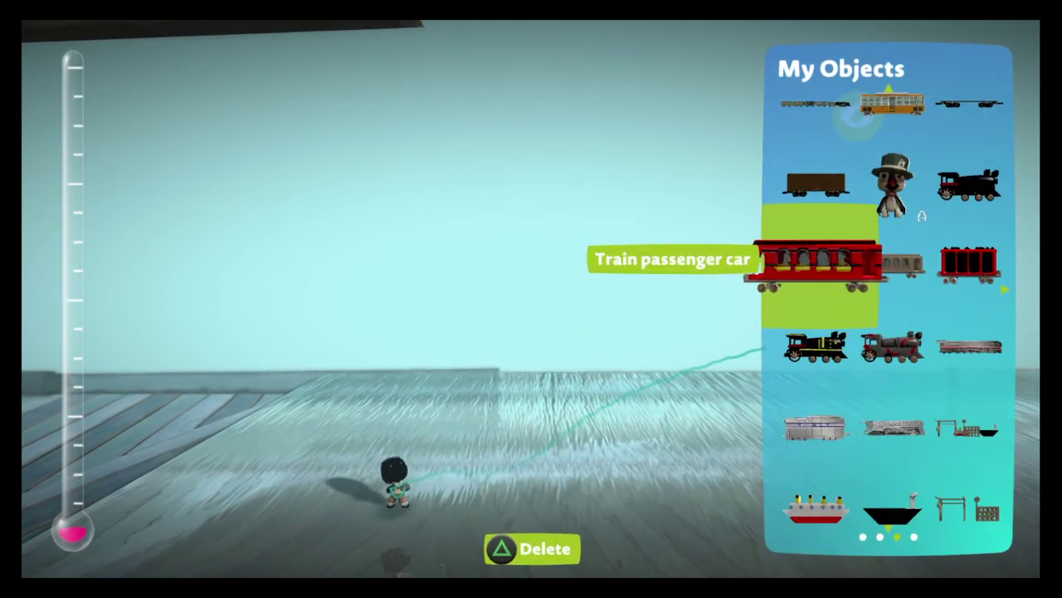
Preview a passenger car and the black engine, then enlarge, place and remove the orange tram
{"action": "key", "text": "Escape"}
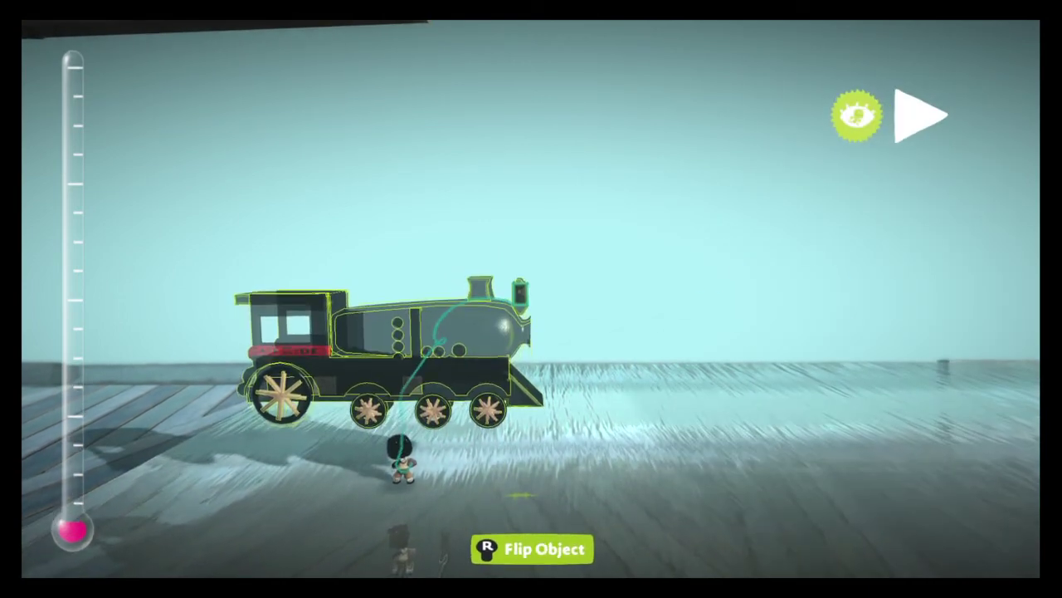
{"action": "key", "text": "Escape"}
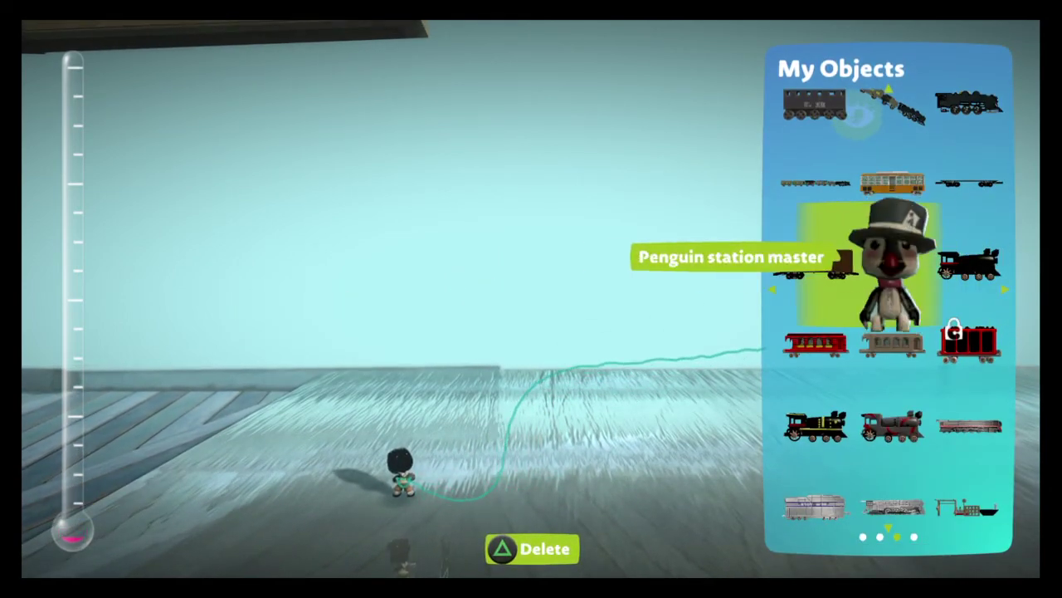
{"action": "key", "text": "Up"}
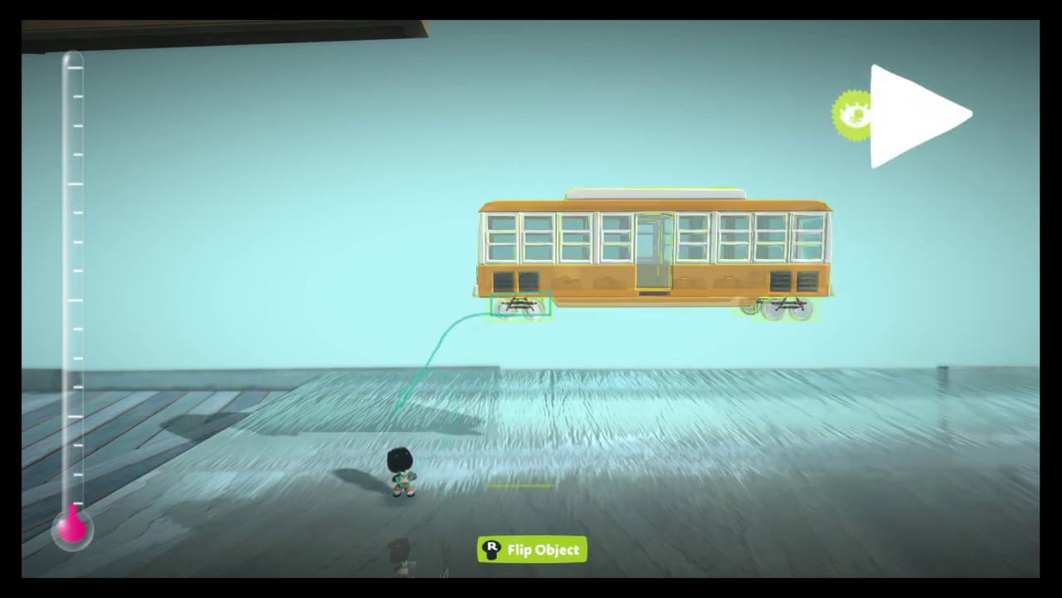
{"action": "key", "text": "Escape"}
{"action": "key", "text": "Return"}
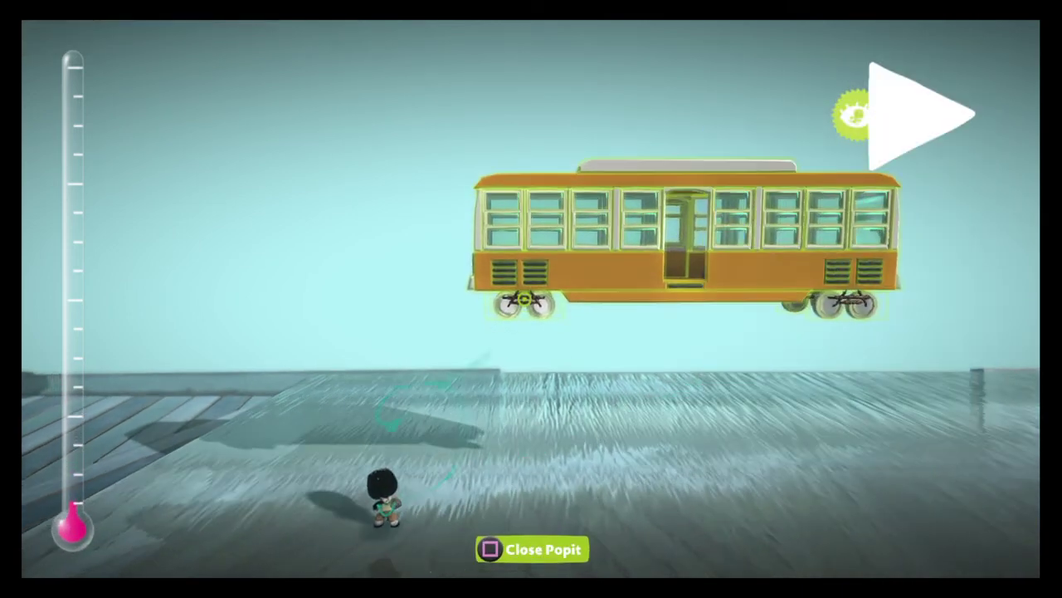
{"action": "key", "text": "Return"}
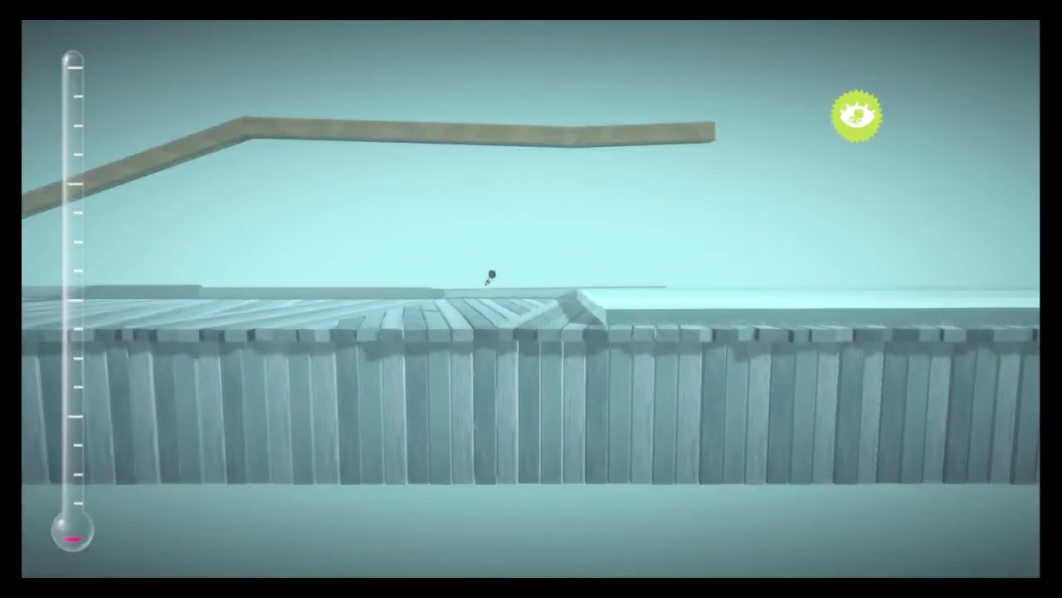
Lower the camera to the wooden platform and zoom in close on Sackboy
{"action": "key", "text": "r"}
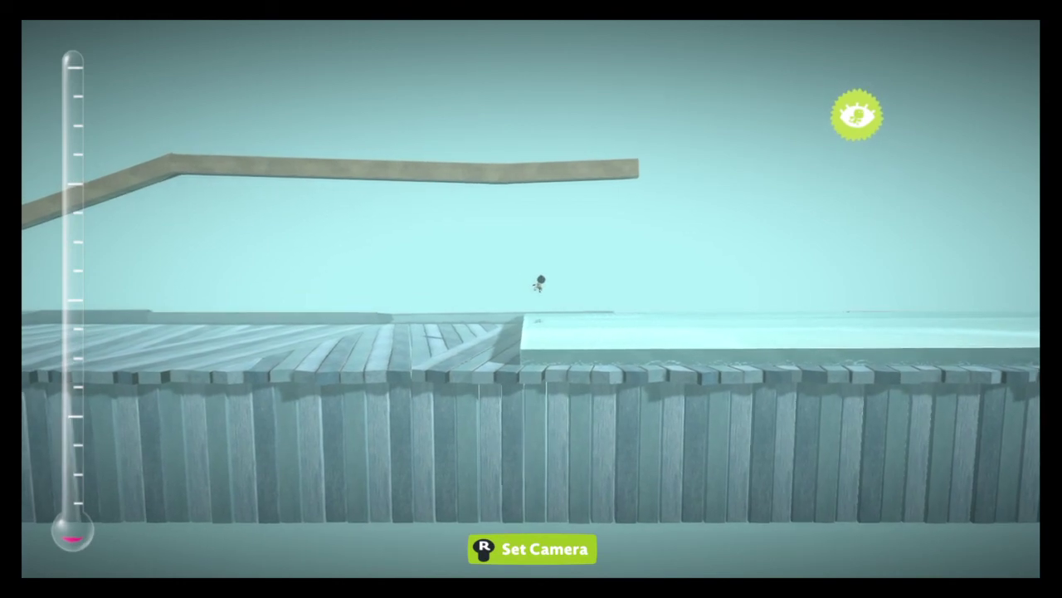
{"action": "key", "text": "r"}
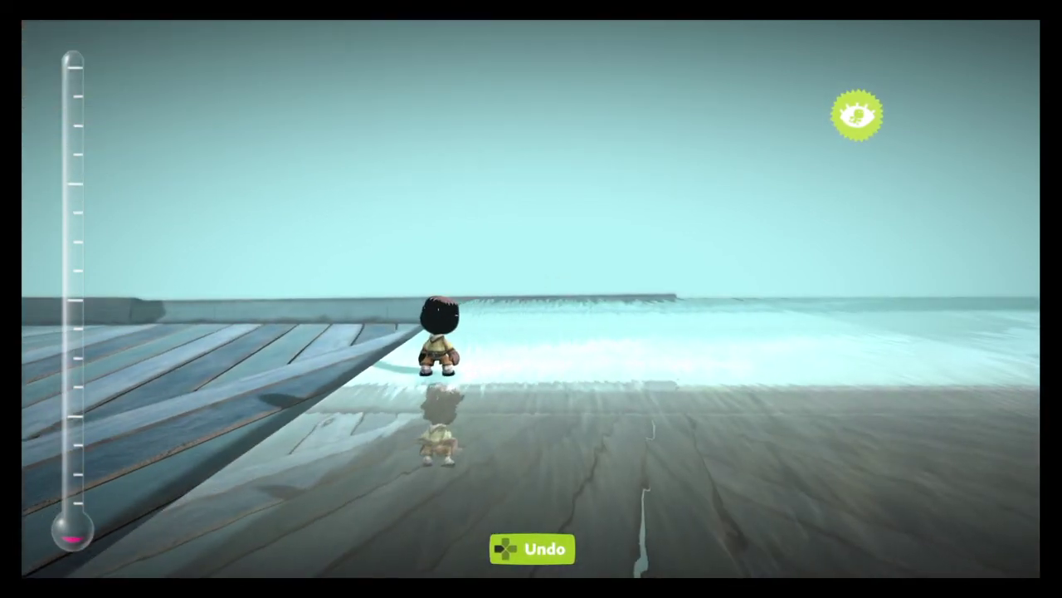